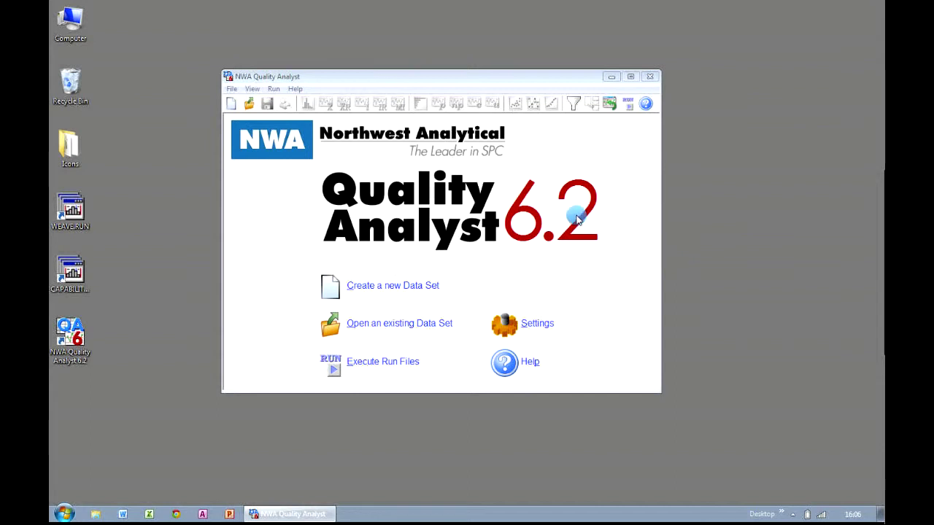
- Open the recent ELEMENTS.DAT file, then draw and close an individuals chart of the PB lead column
left_click(231, 88)
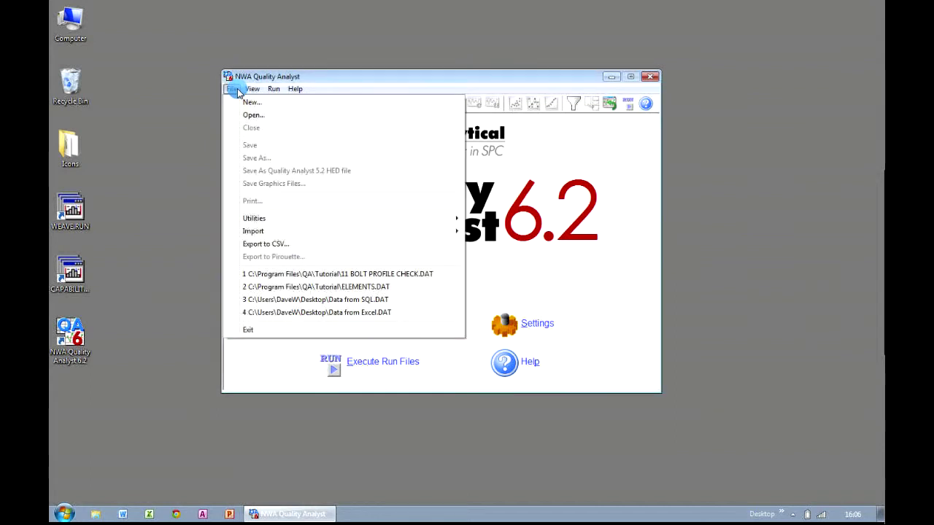
left_click(257, 287)
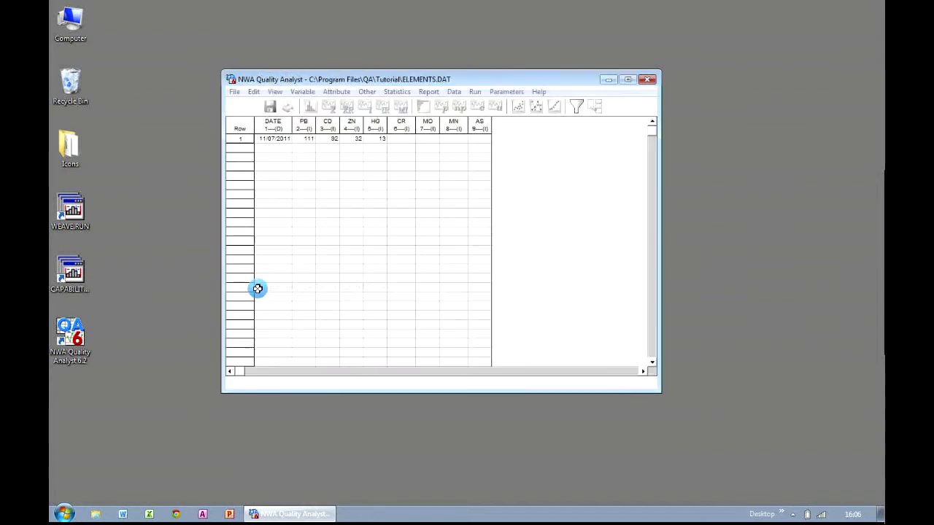
left_click(305, 124)
left_click(364, 109)
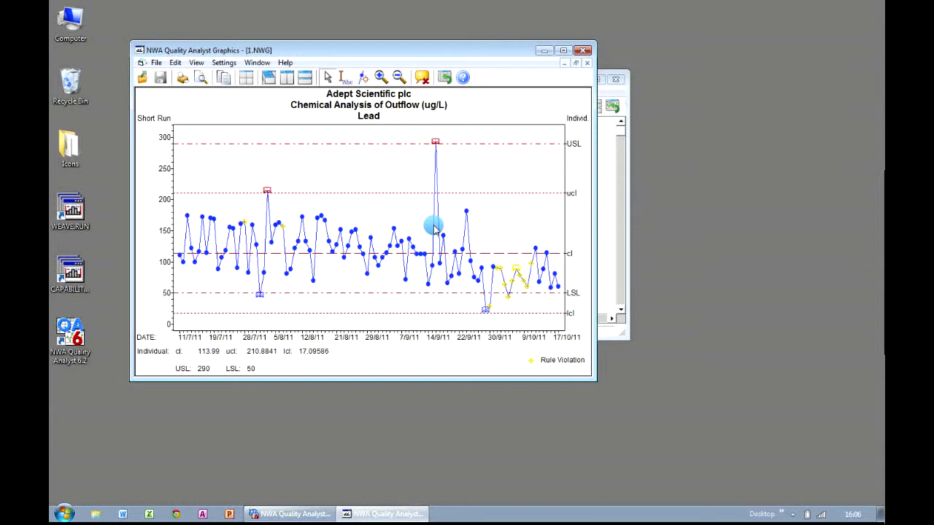
left_click(588, 51)
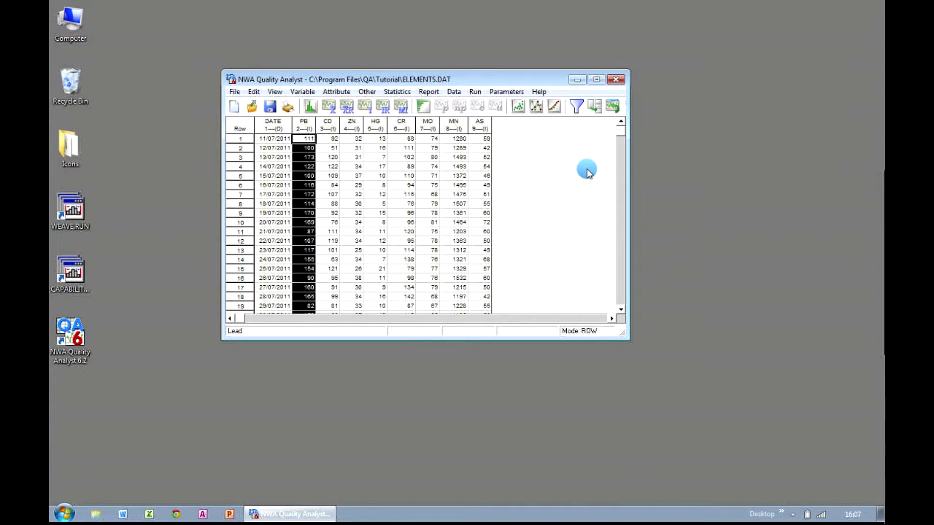
- Quit without saving, run WEAVE.RUN to view its garment charts, then relaunch Quality Analyst
left_click(616, 79)
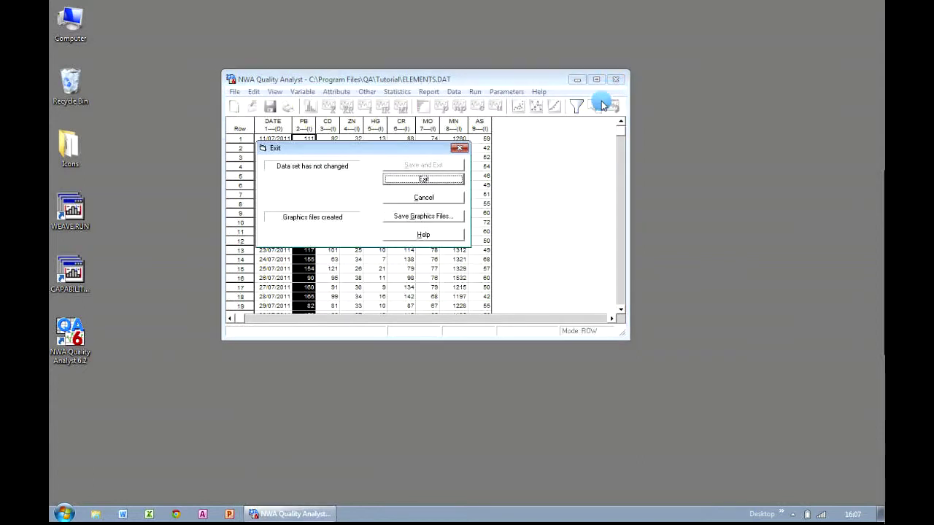
left_click(459, 182)
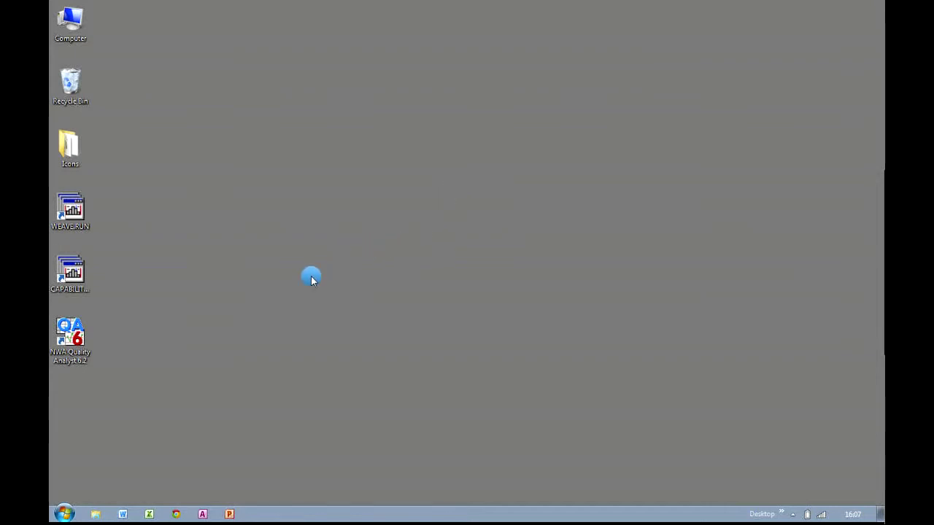
double_click(71, 210)
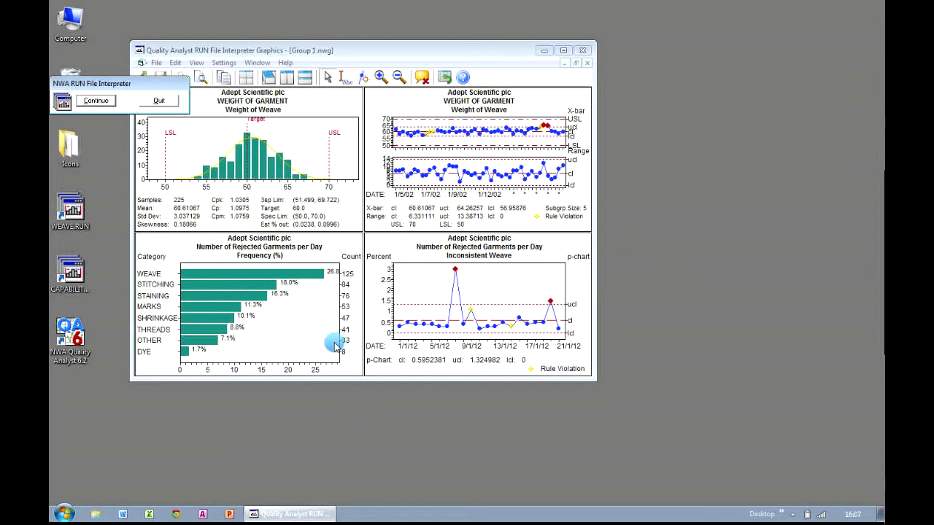
left_click(170, 100)
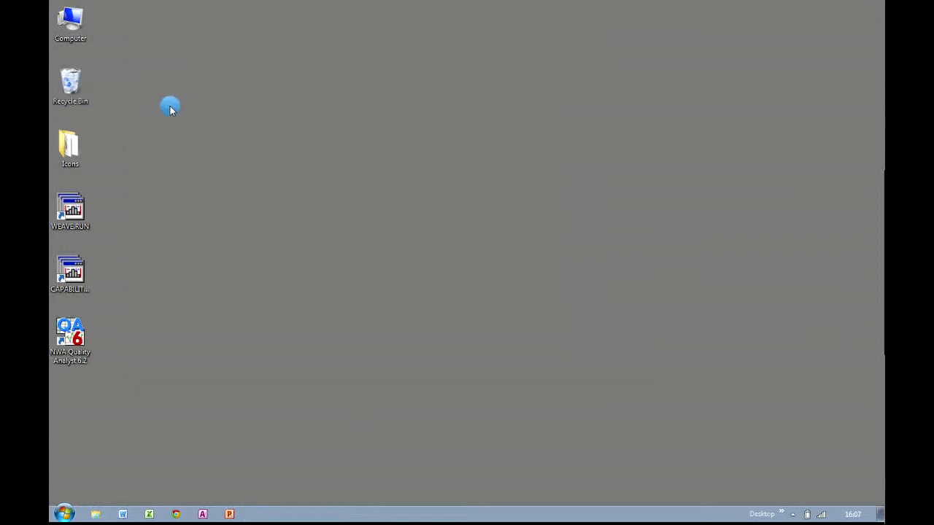
double_click(86, 356)
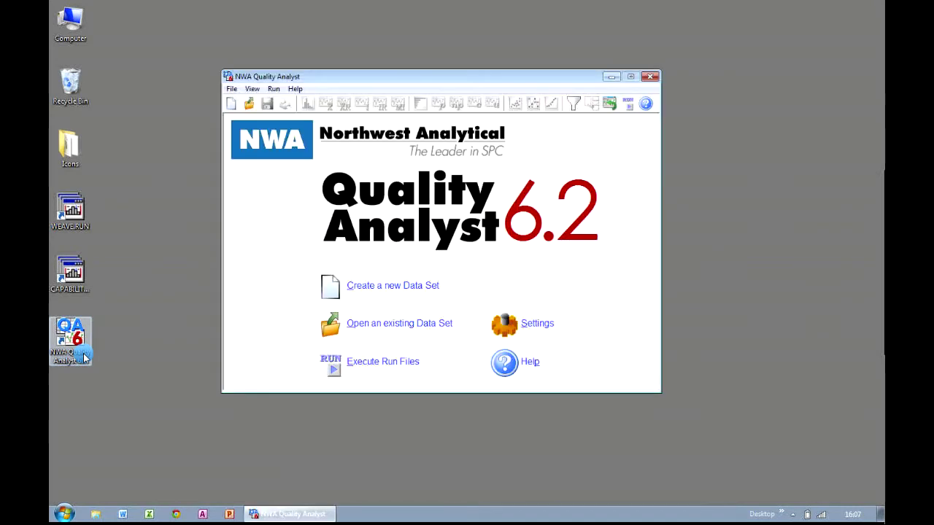
left_click(828, 86)
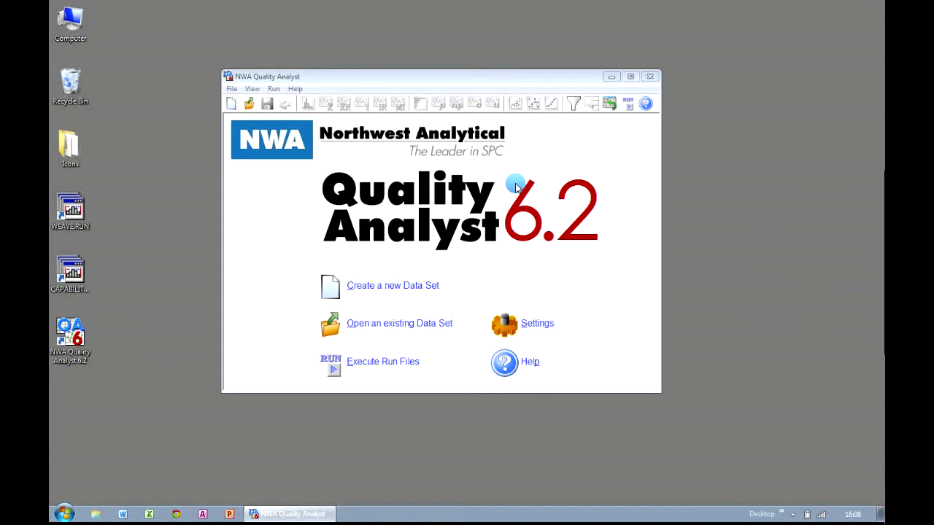
- In the Automation (Run File) Wizard, create a new run file and add its first line
left_click(282, 92)
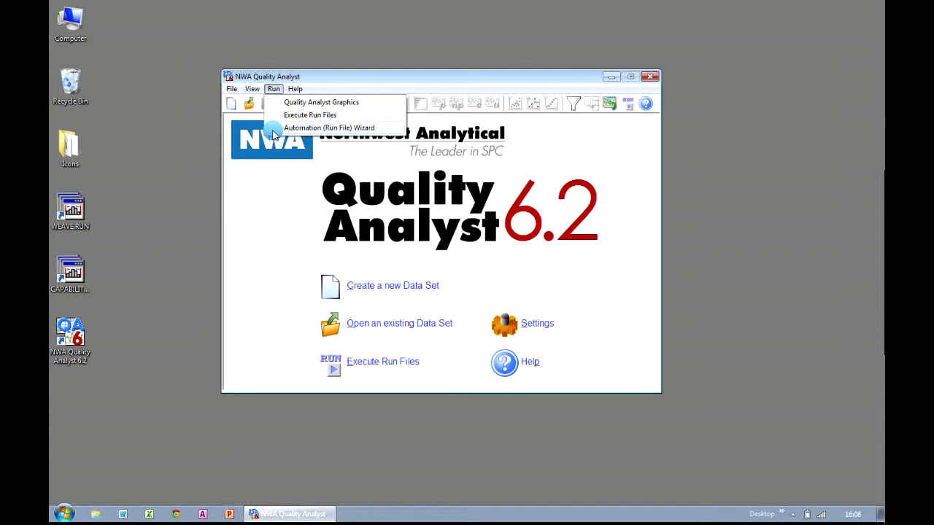
left_click(272, 132)
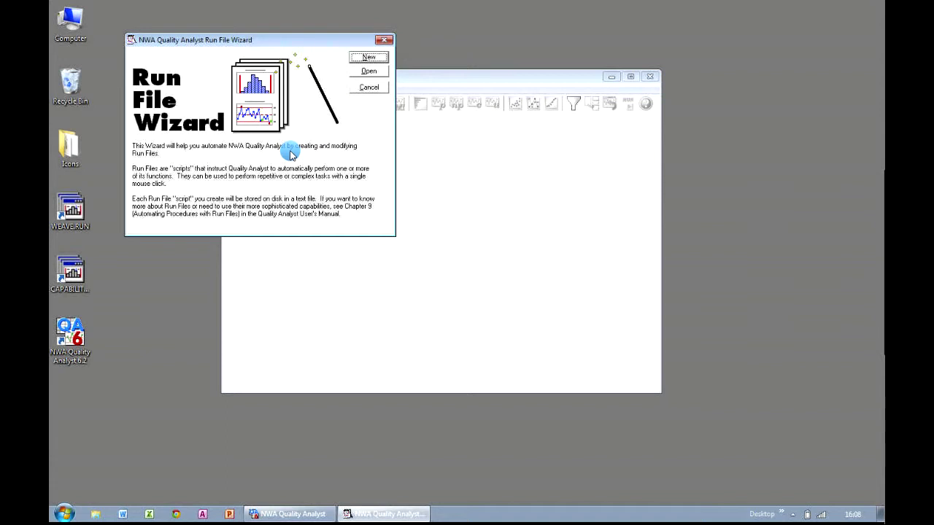
left_click(353, 62)
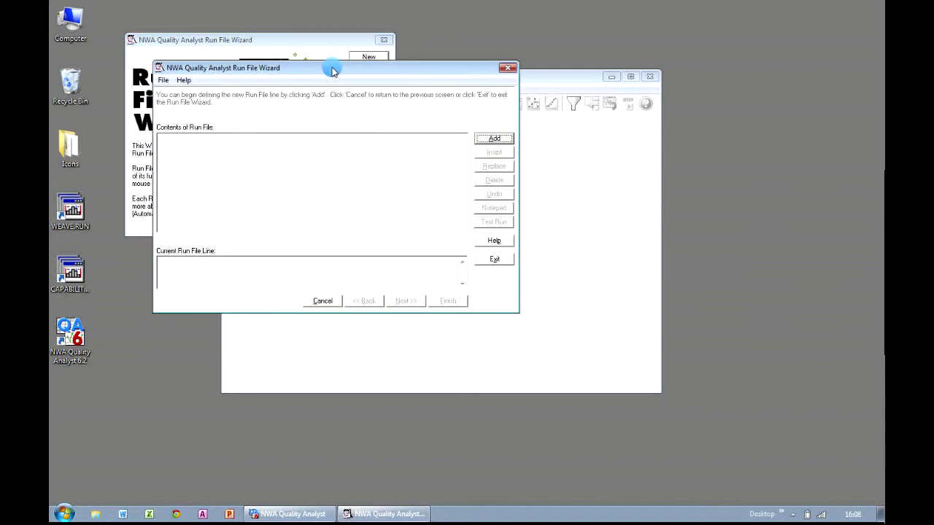
left_click_drag(333, 69, 407, 143)
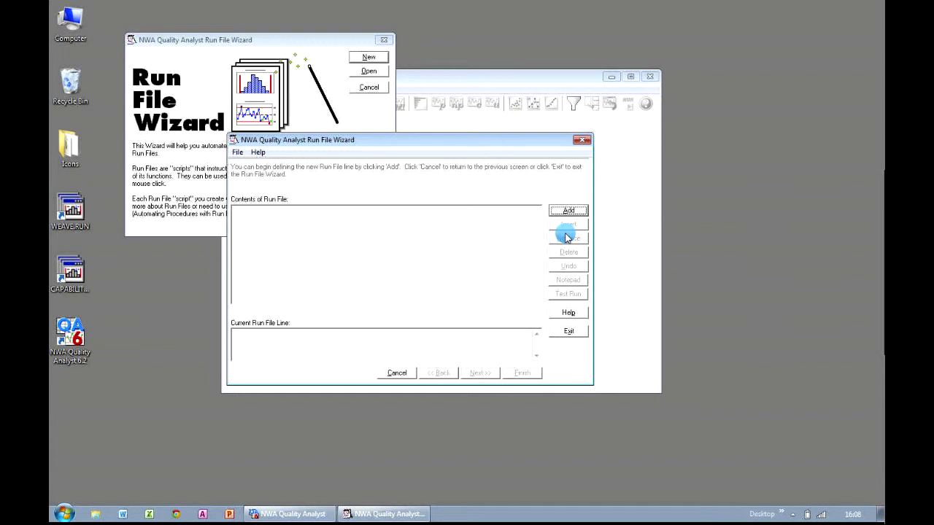
left_click(584, 214)
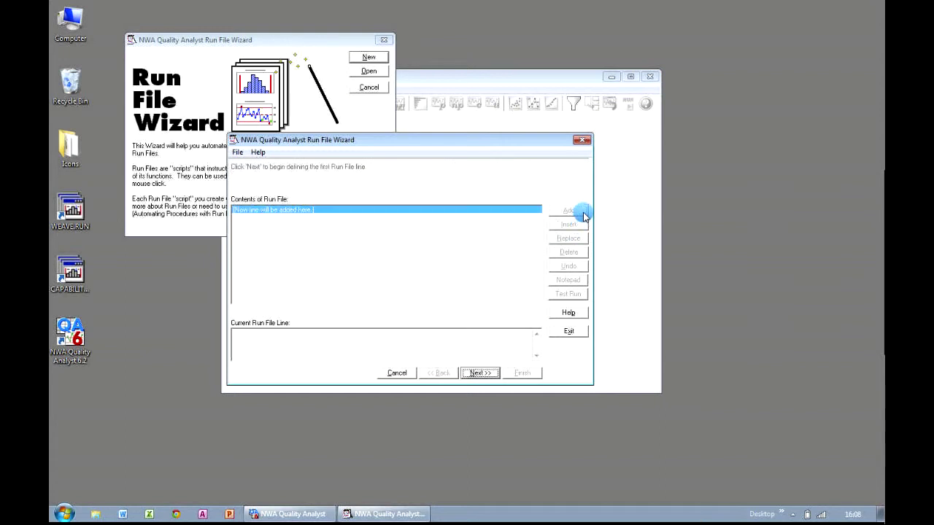
- Make the first line an Individuals chart that reads the ELEMENTS.DAT data file
left_click(496, 376)
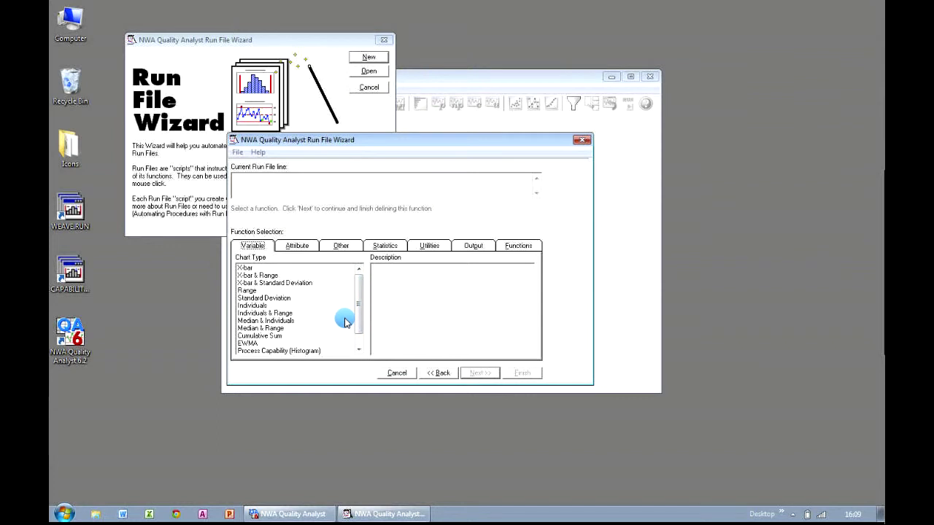
left_click(290, 305)
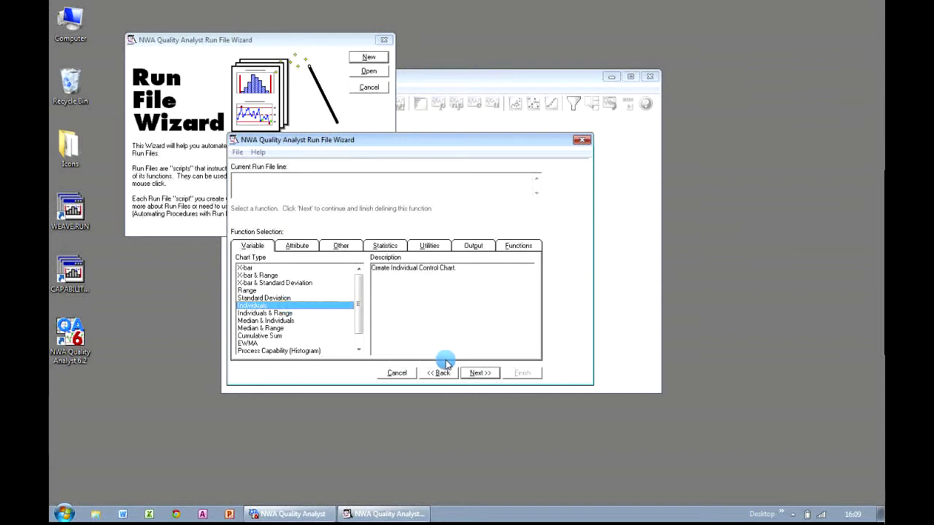
left_click(494, 377)
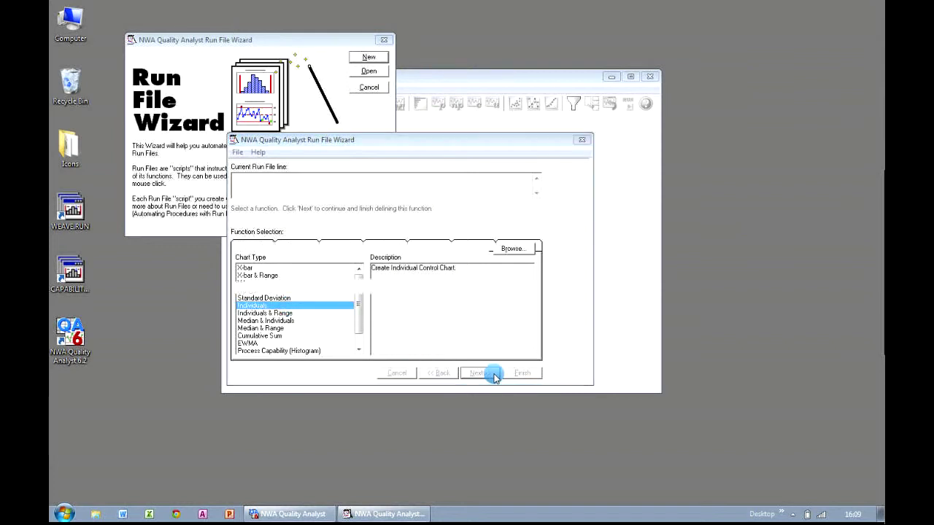
left_click(494, 375)
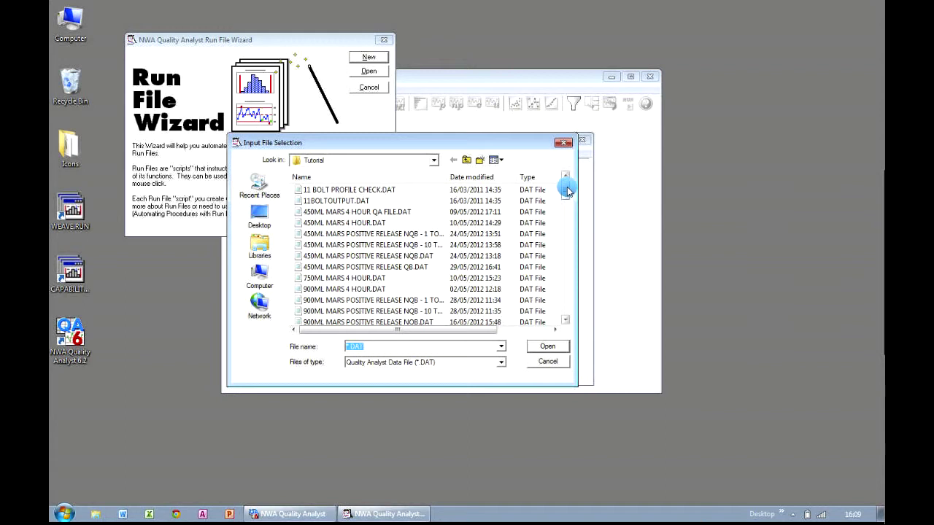
left_click_drag(568, 191, 568, 234)
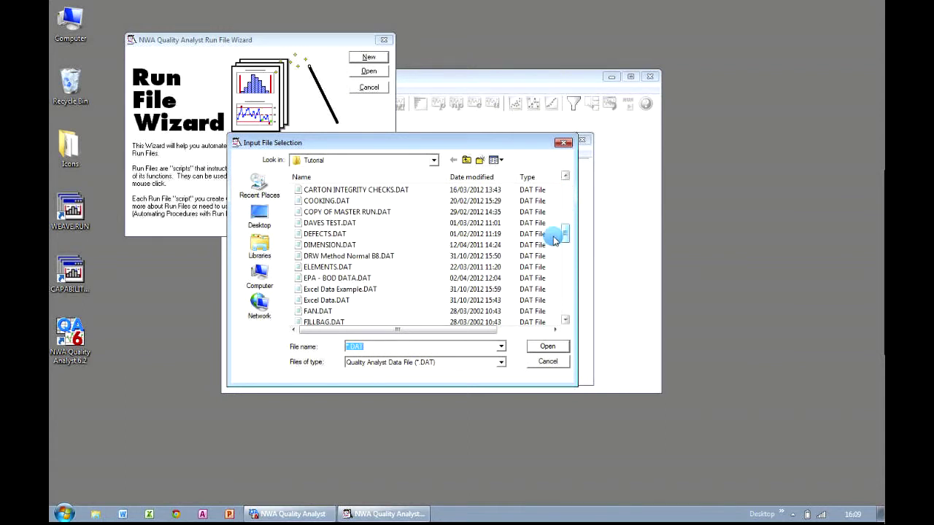
left_click(384, 268)
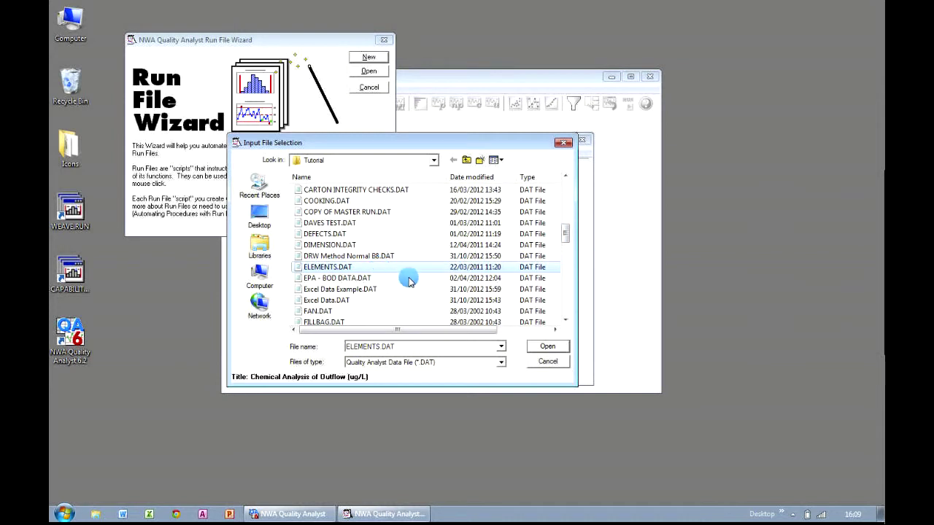
left_click(568, 352)
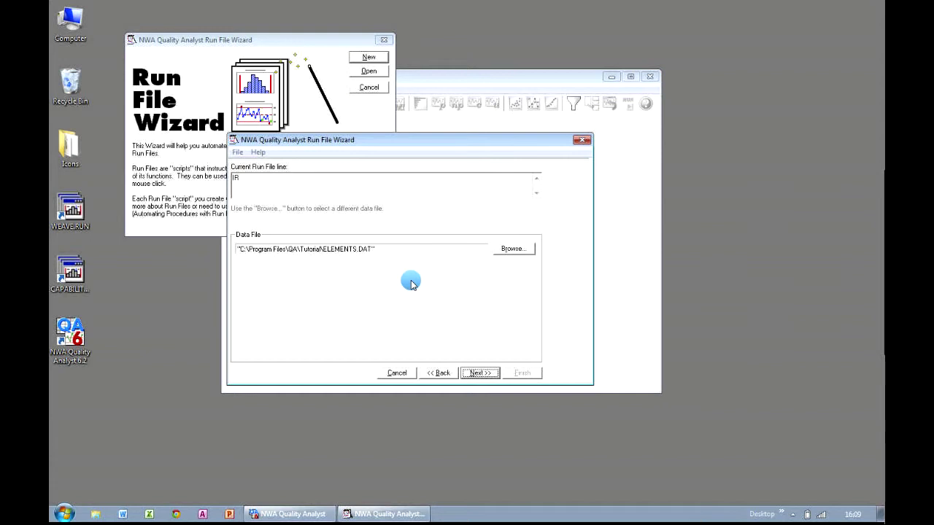
- Choose HG (Mercury) as the variable, keep Default Graphics output, and leave breakdown at None
left_click(498, 377)
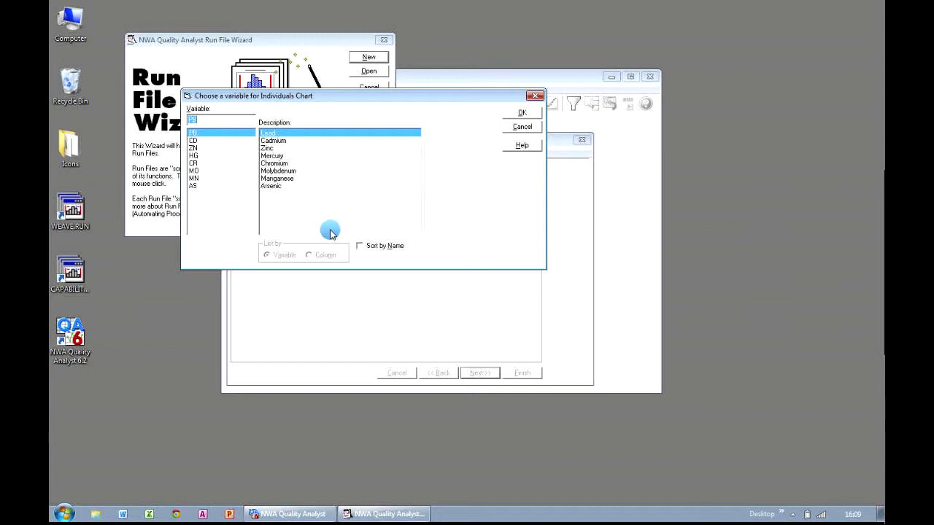
left_click(194, 156)
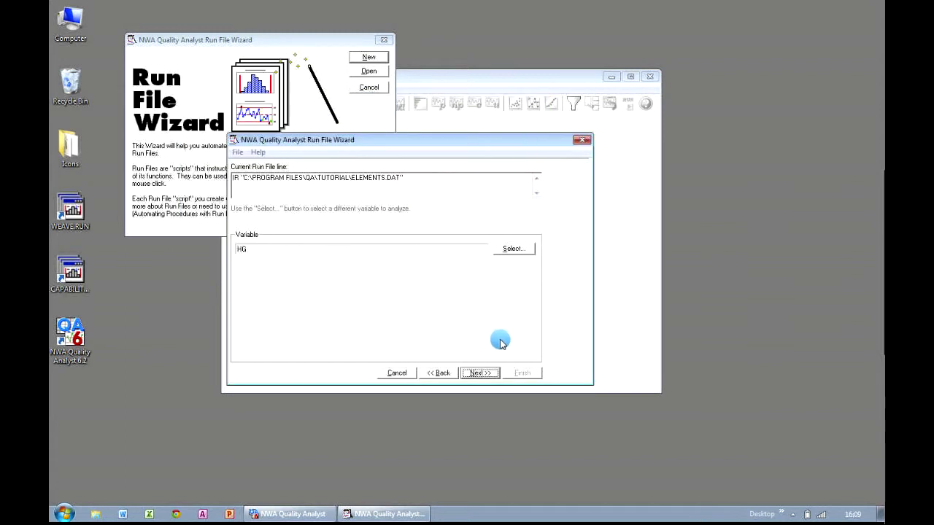
left_click(478, 373)
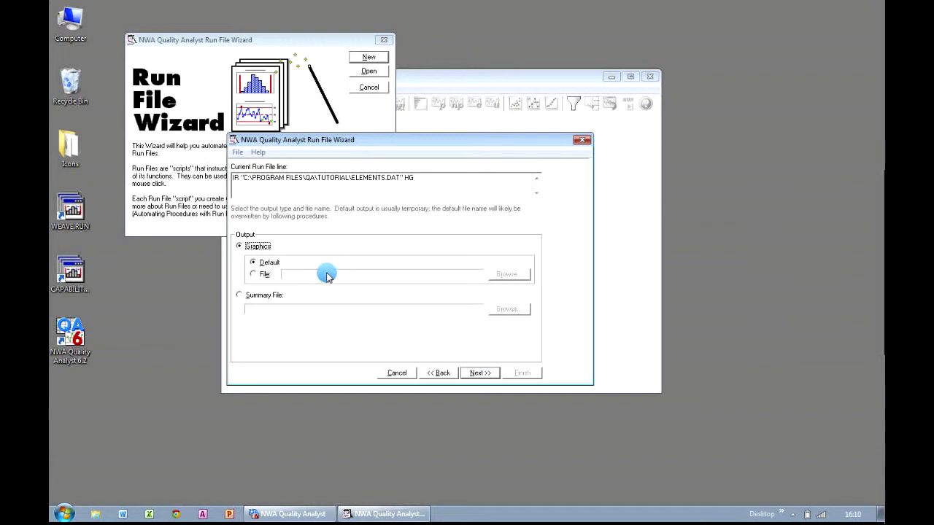
left_click(495, 376)
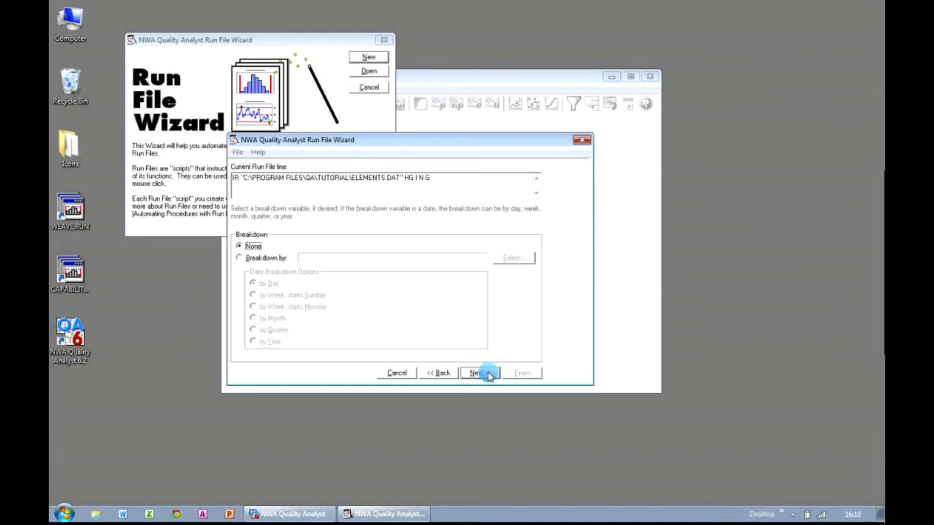
left_click(257, 258)
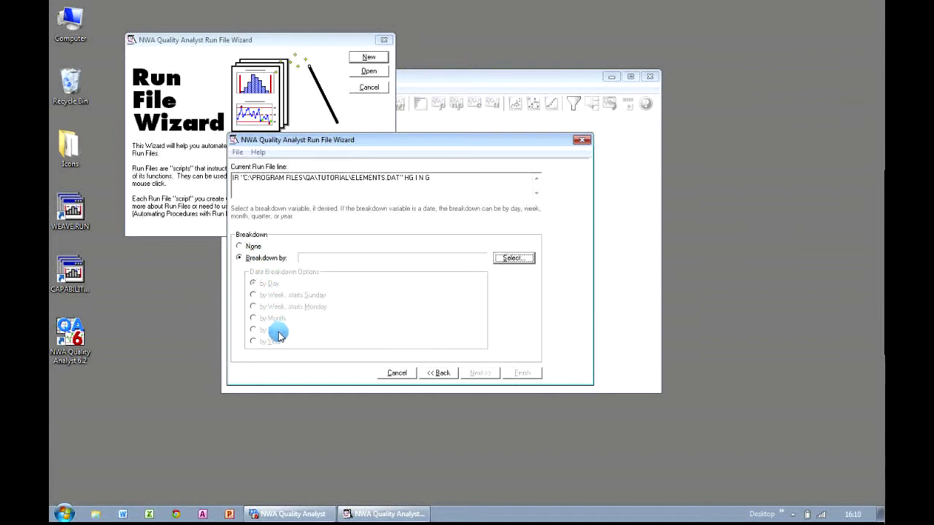
left_click(252, 246)
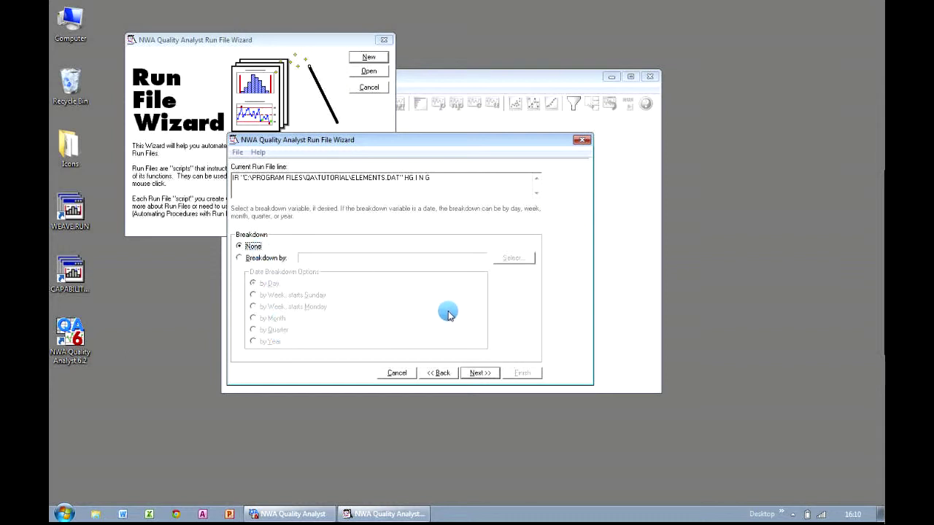
- Add the title 'Mercury Analysis' and the comment 'Adept Scientific' to the chart line
left_click(496, 375)
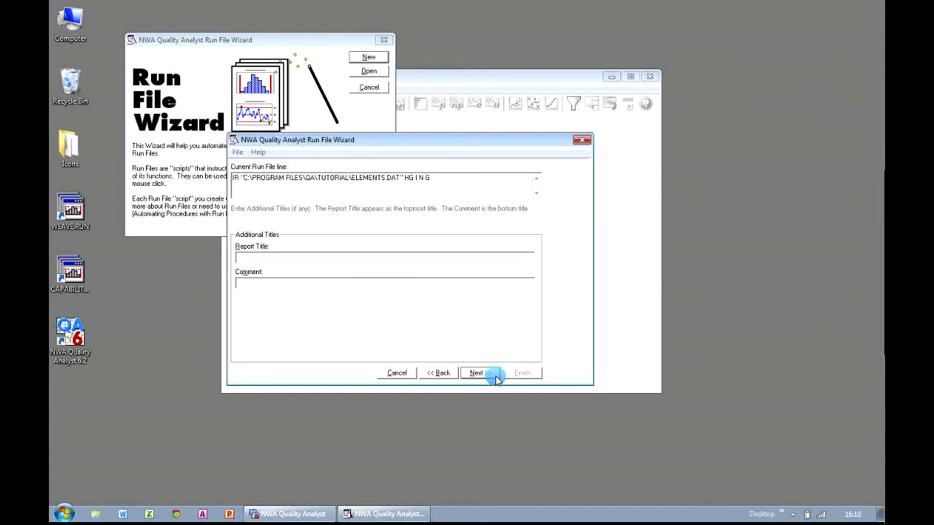
type("Mercury Analysis")
key("Tab")
type("Adept Scientific")
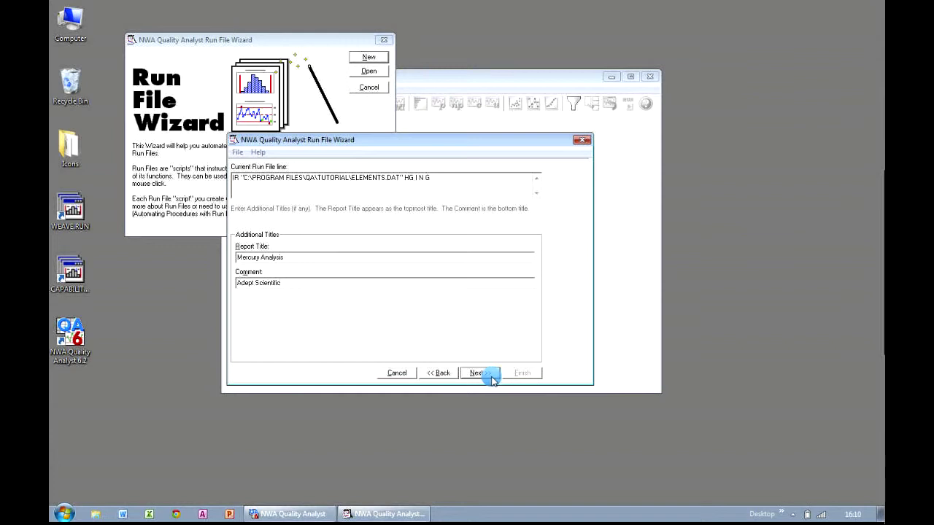
left_click(491, 376)
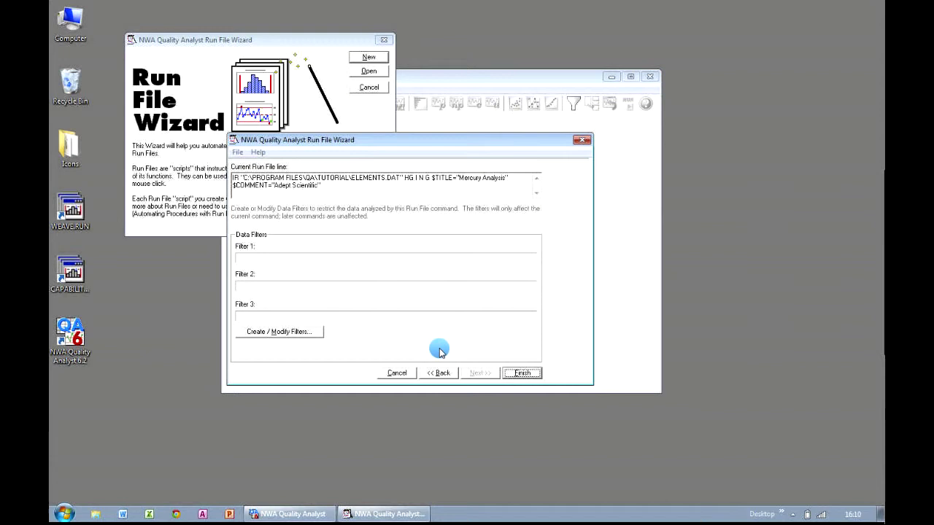
- Try a greater-than filter on the HG column, then cancel it to leave the data unfiltered
left_click(319, 339)
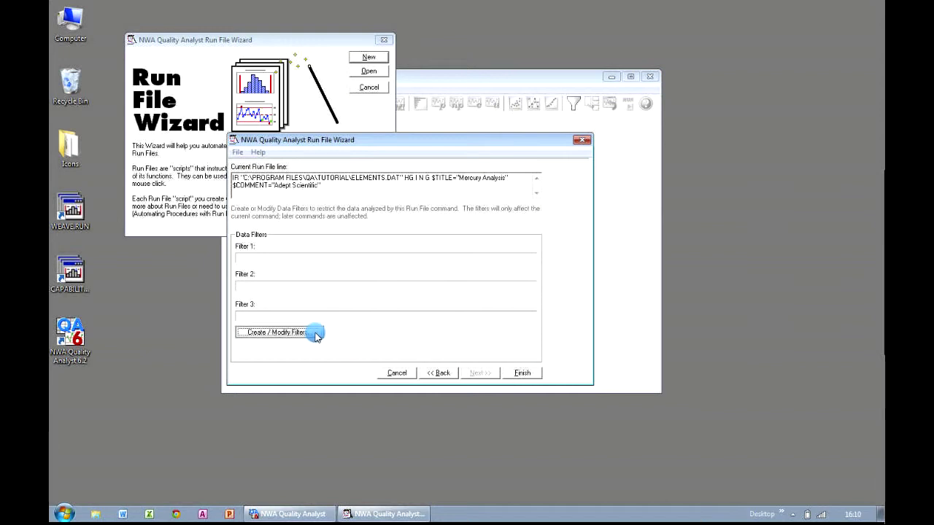
left_click(279, 120)
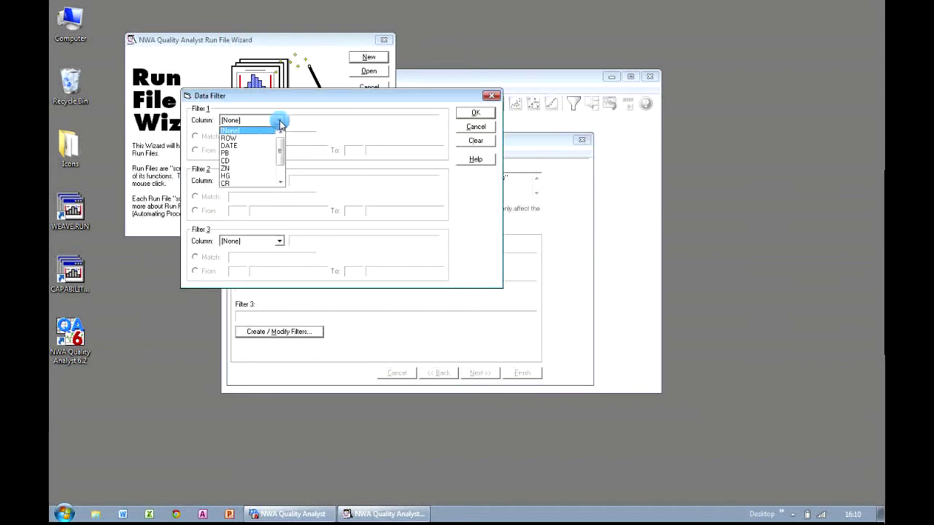
left_click(262, 180)
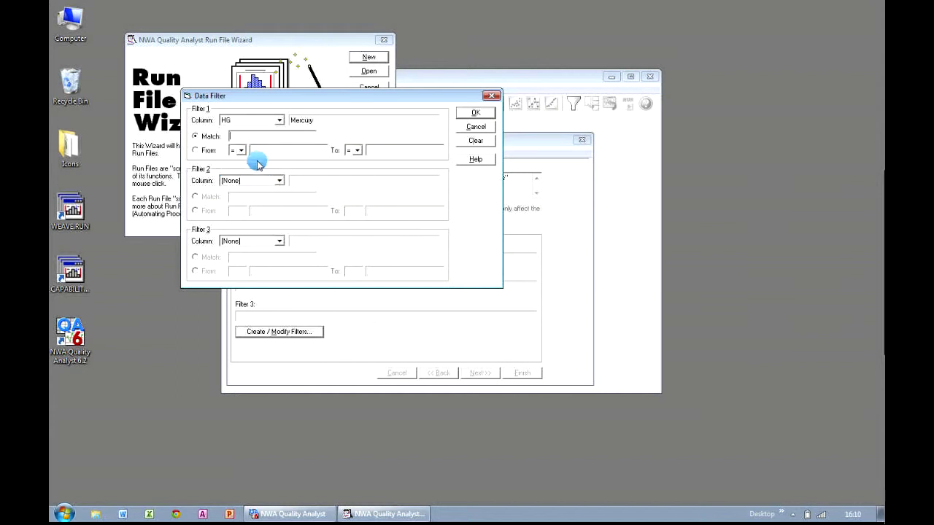
left_click(239, 150)
left_click(241, 169)
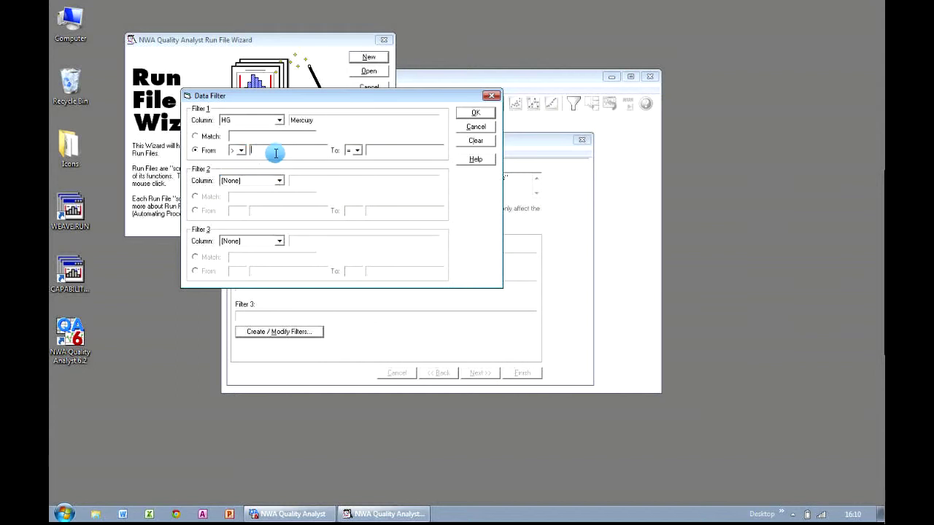
left_click(357, 150)
left_click(355, 165)
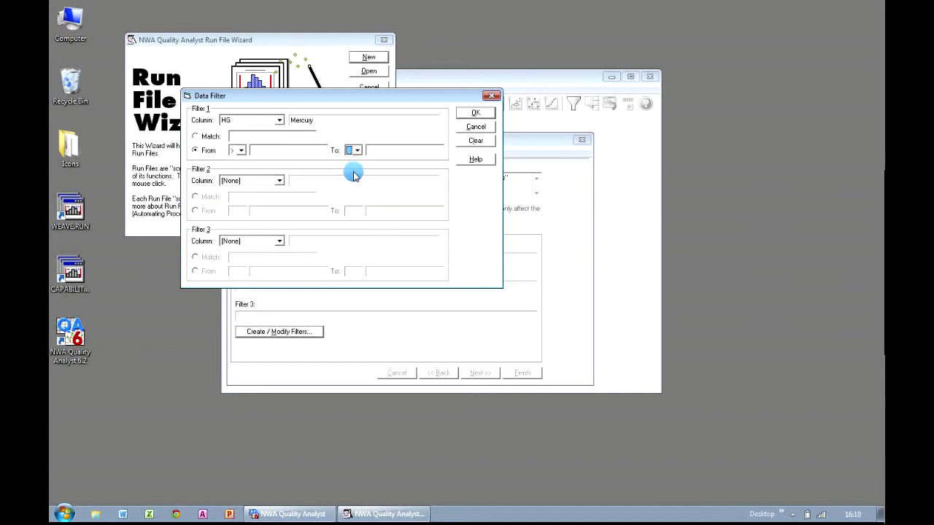
left_click(479, 129)
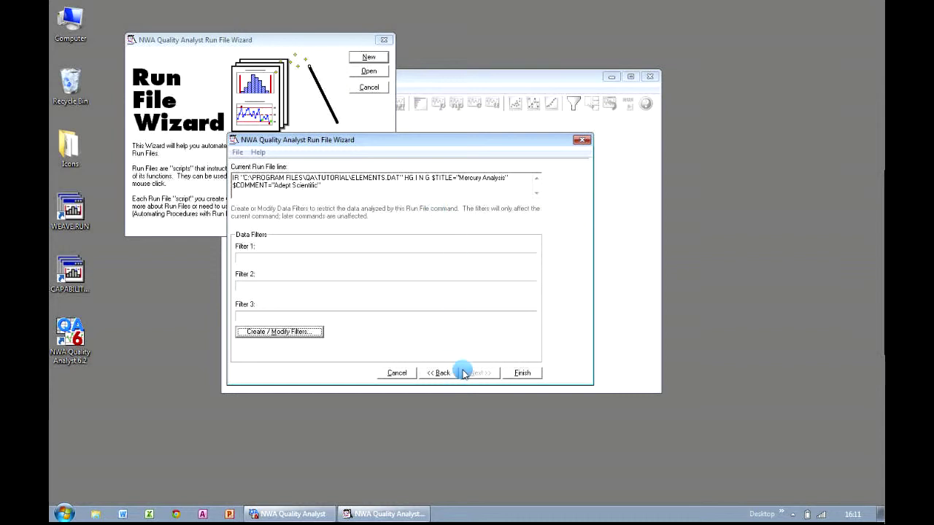
- Finish the mercury chart line with its output sent to Screen
left_click(537, 377)
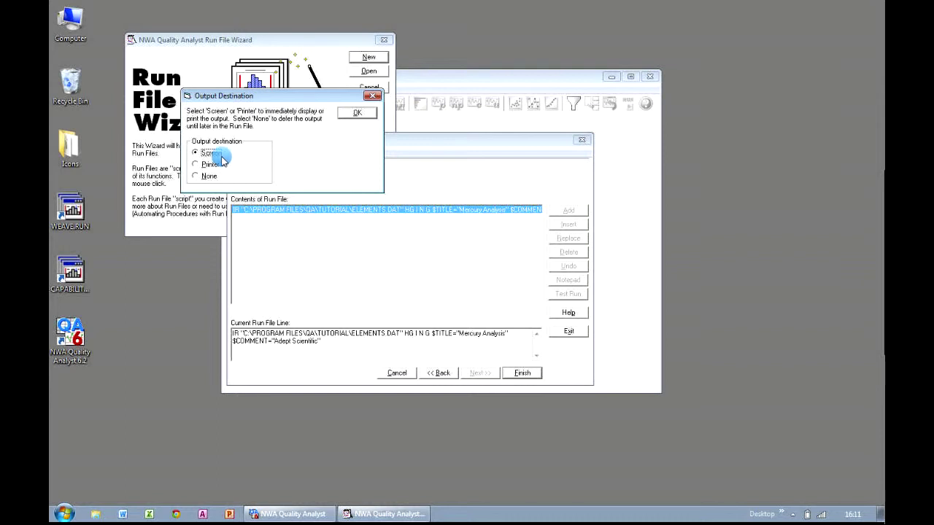
left_click(371, 116)
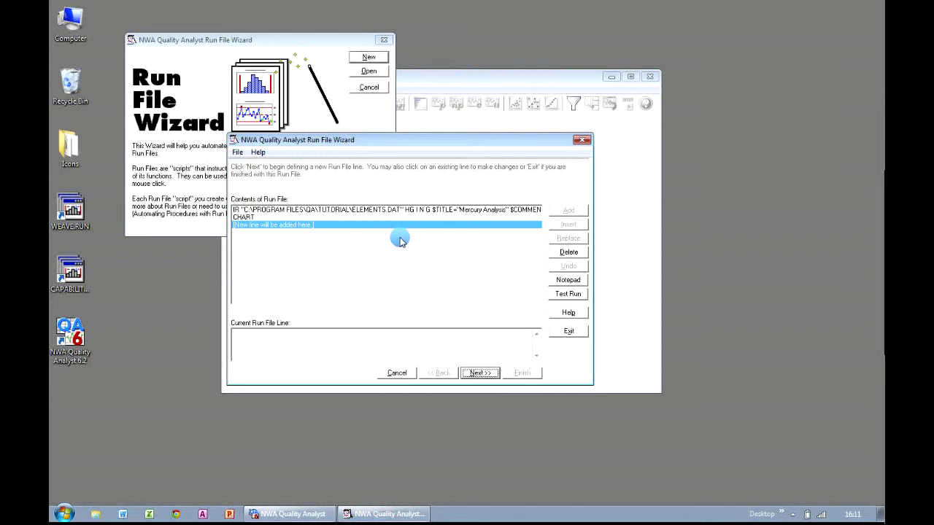
- Save As the run file in the Desktop folder under the name 'Mercury Analysis'
left_click(237, 153)
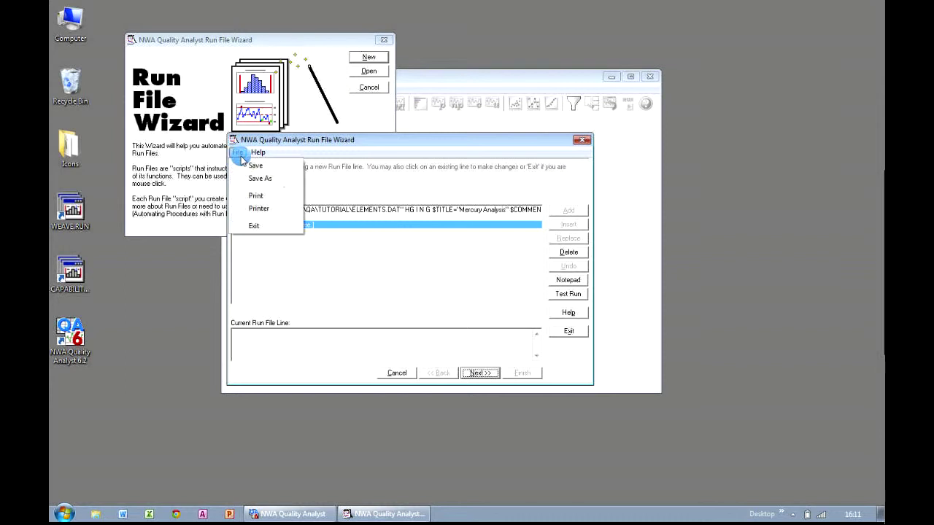
left_click(286, 180)
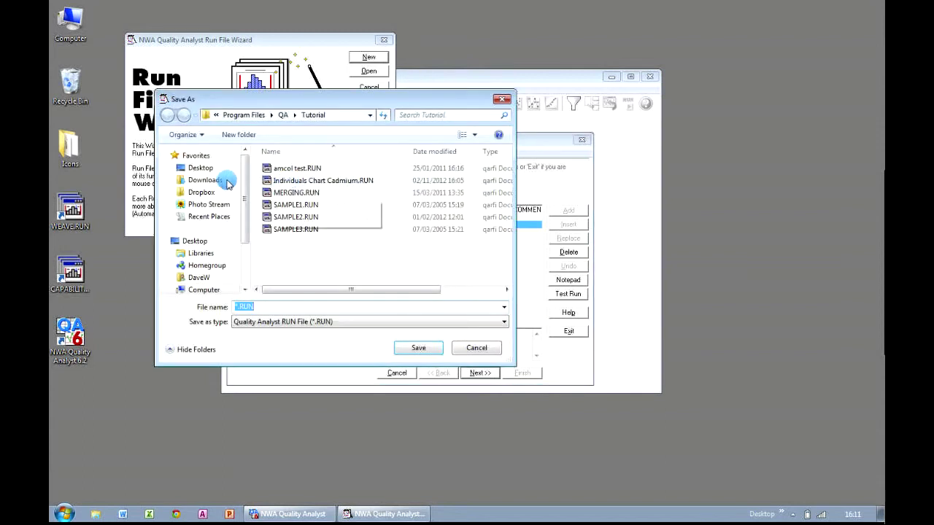
left_click(212, 169)
left_click(301, 311)
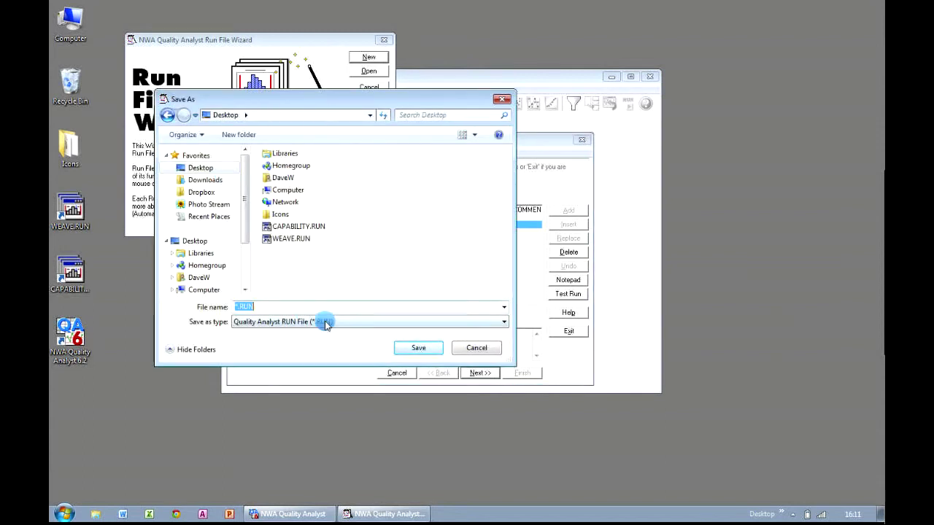
type("Mercury Analysis")
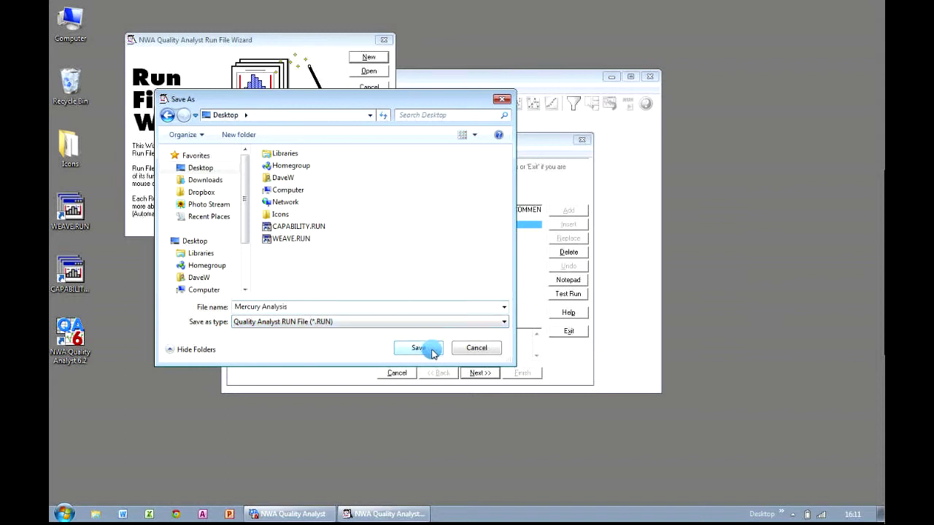
left_click(431, 352)
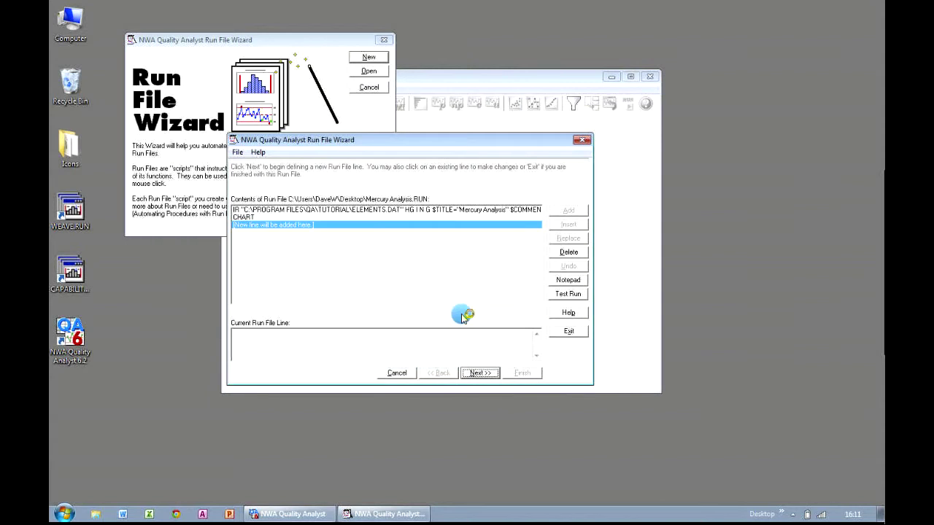
- Close the wizard and Quality Analyst, then run Mercury Analysis.RUN from the desktop
left_click(584, 143)
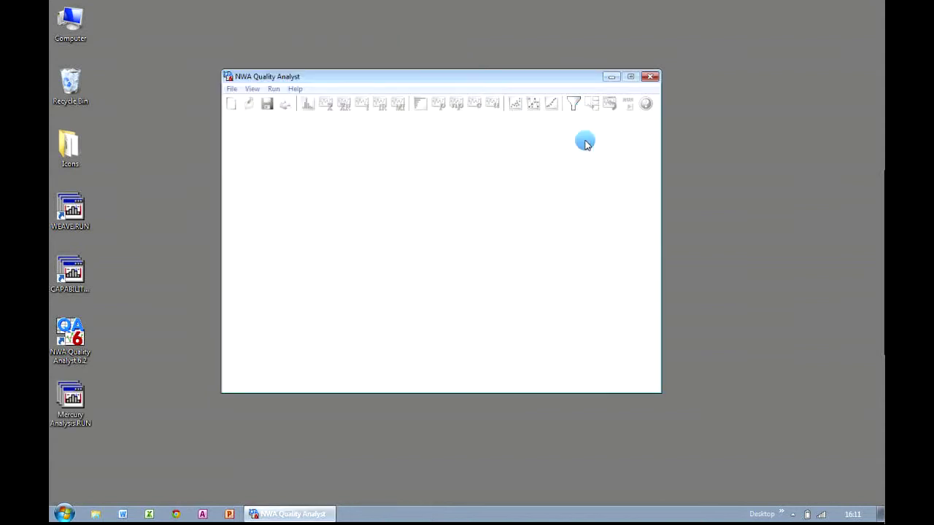
left_click(654, 77)
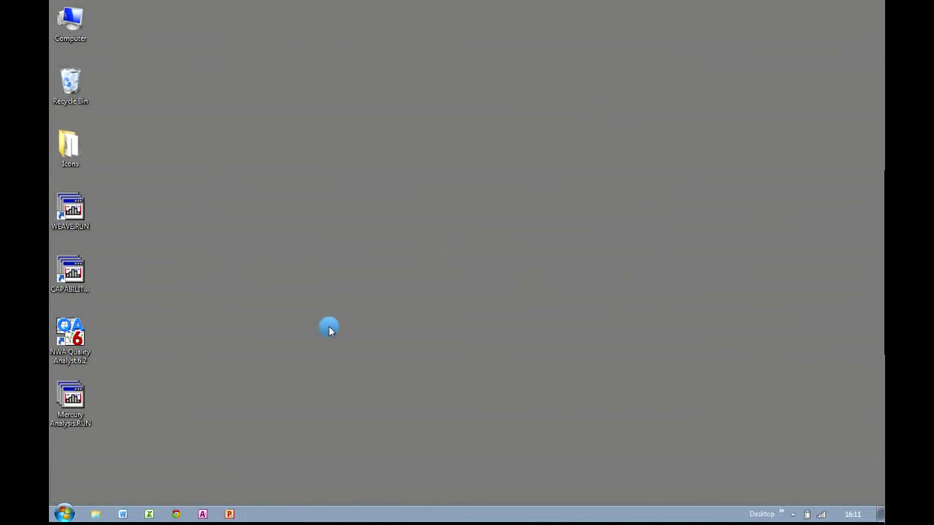
double_click(76, 406)
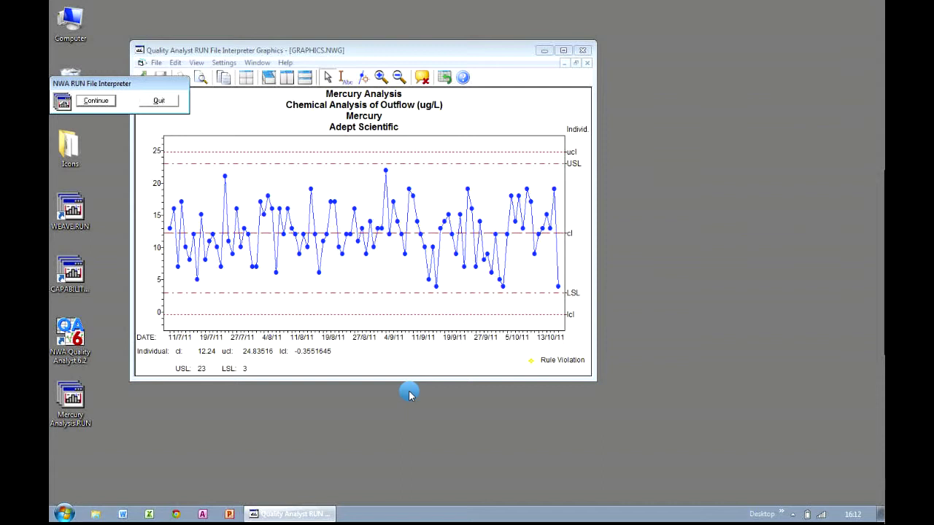
- Continue the RUN File Interpreter so the run ends and the mercury chart closes
left_click(107, 106)
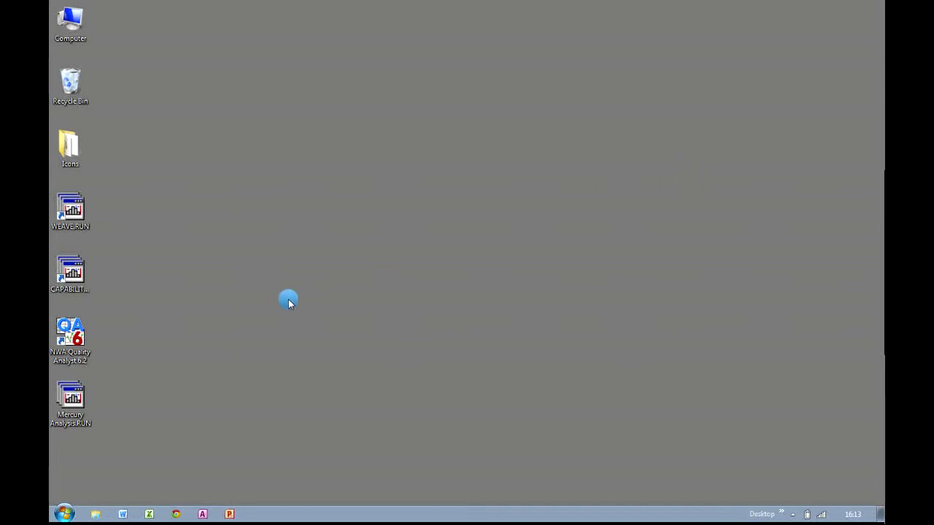
- Relaunch Quality Analyst 6.2 and create a new run file in the Automation (Run File) Wizard
double_click(86, 341)
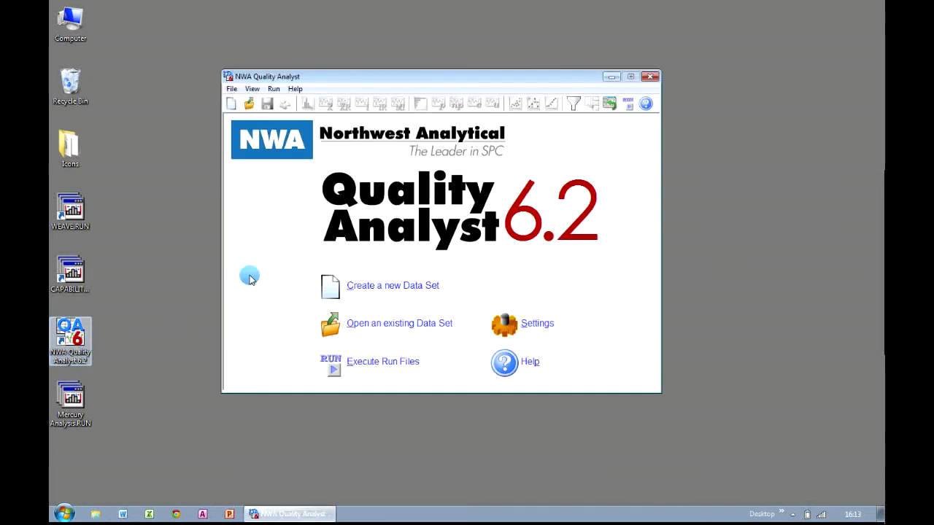
left_click(275, 89)
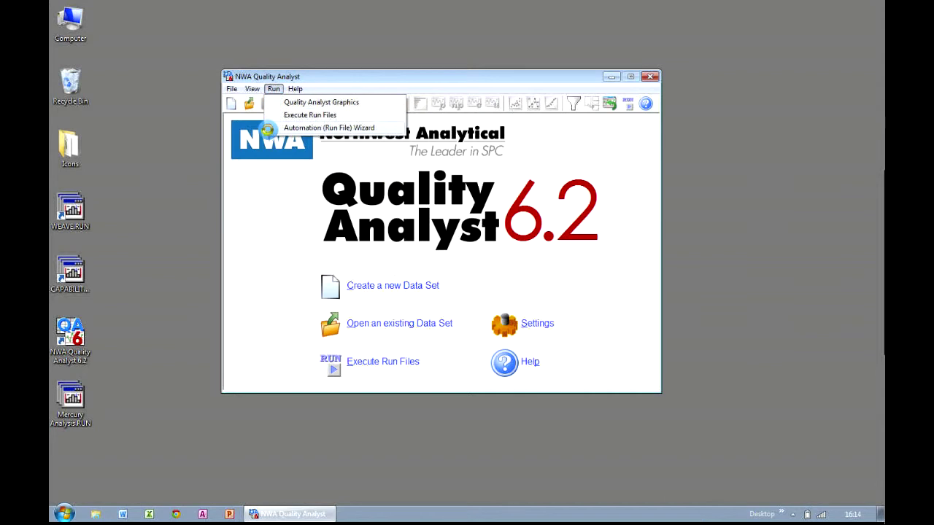
left_click(270, 129)
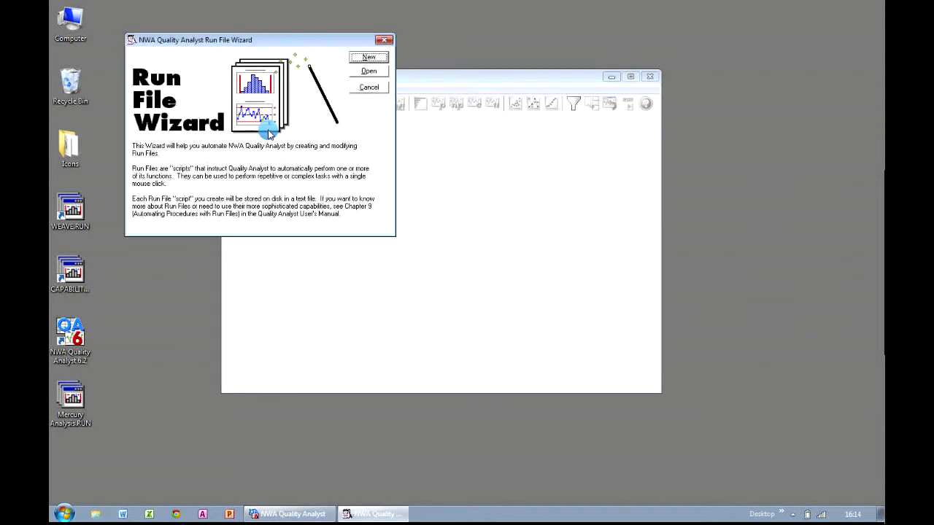
left_click(384, 61)
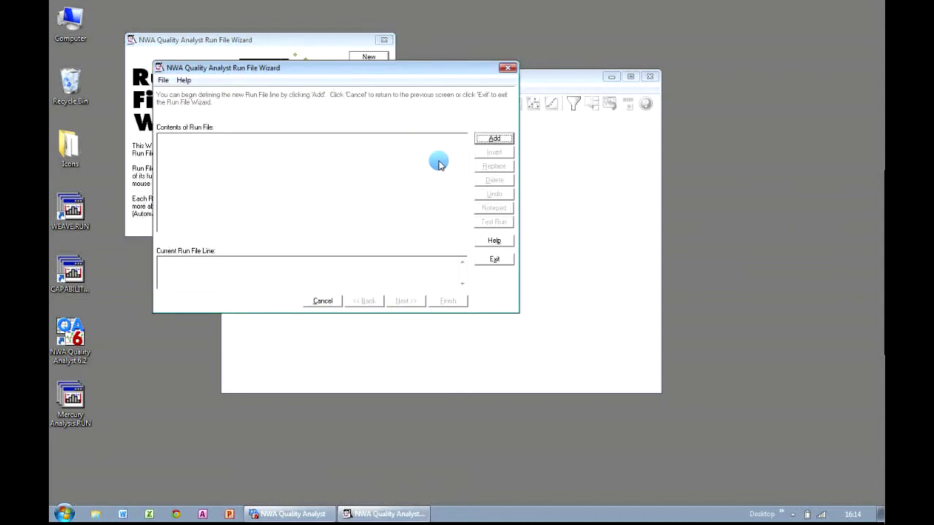
- Add an Individuals (IR) chart line using ELEMENTS.DAT and the PB (Lead) variable
left_click(501, 141)
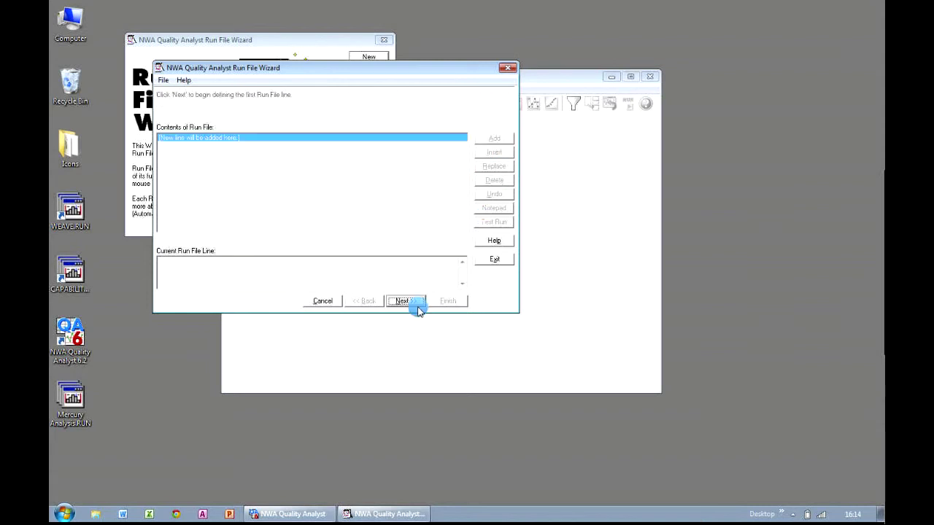
left_click(417, 306)
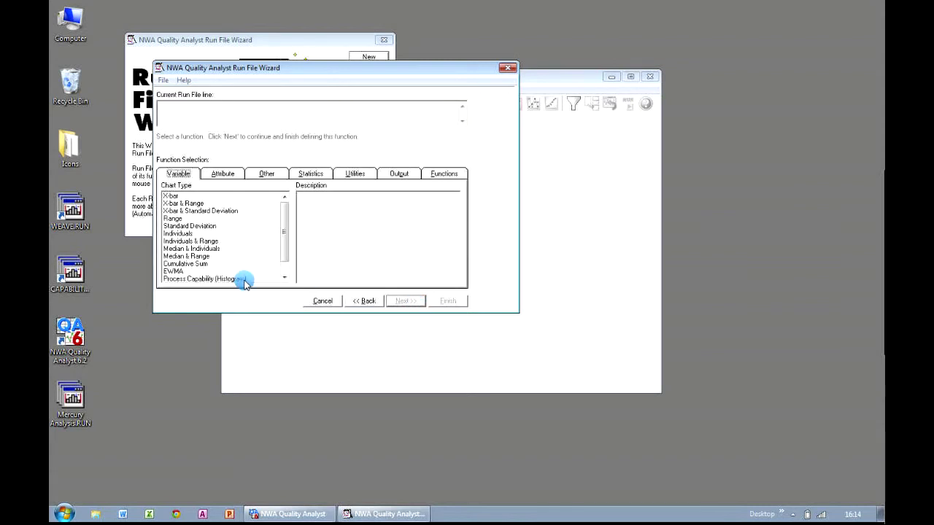
left_click(184, 234)
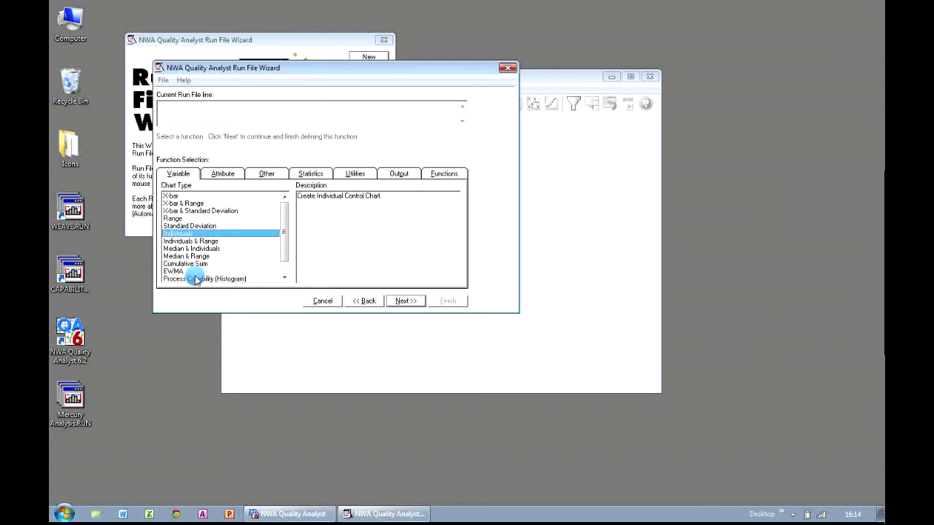
left_click(421, 307)
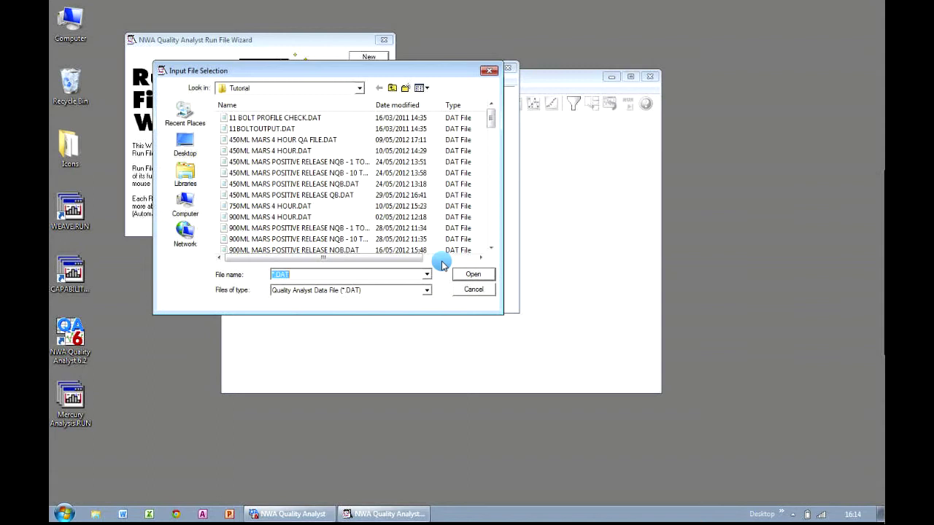
left_click_drag(491, 119, 493, 174)
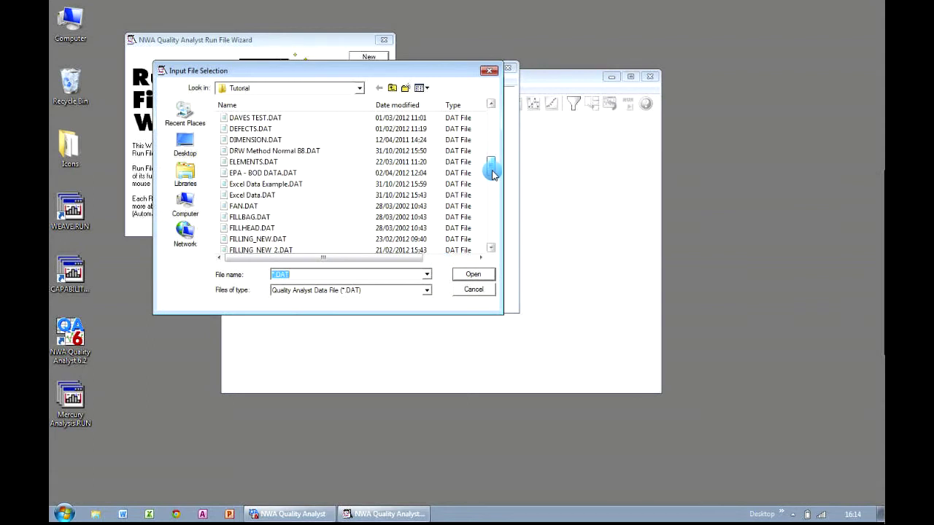
left_click(299, 161)
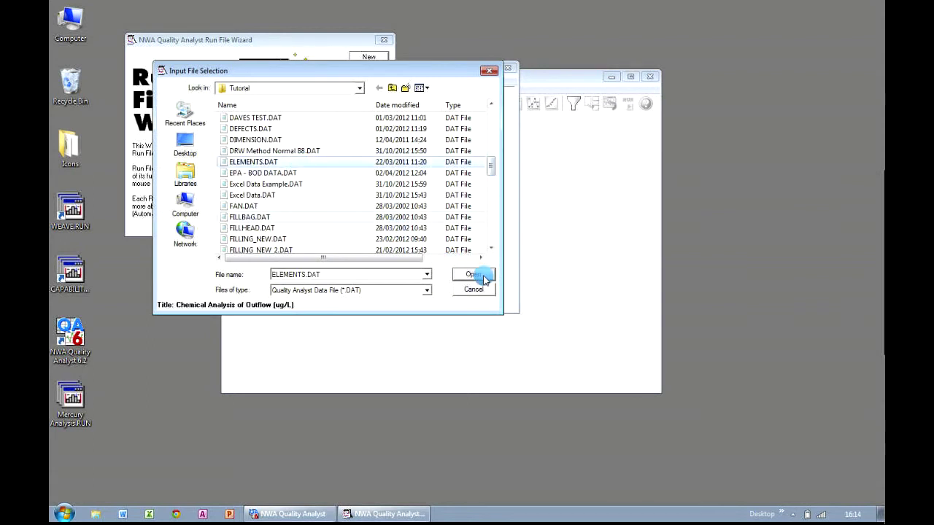
left_click(474, 274)
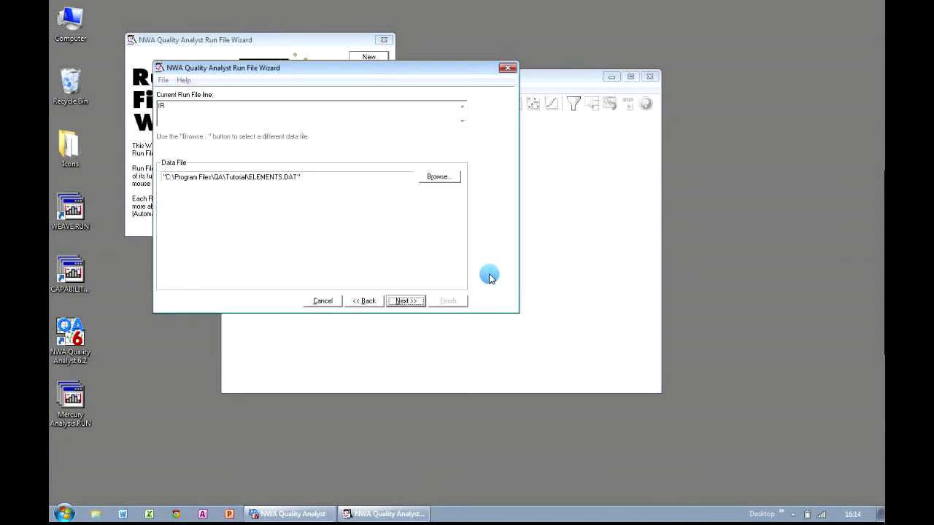
left_click(403, 301)
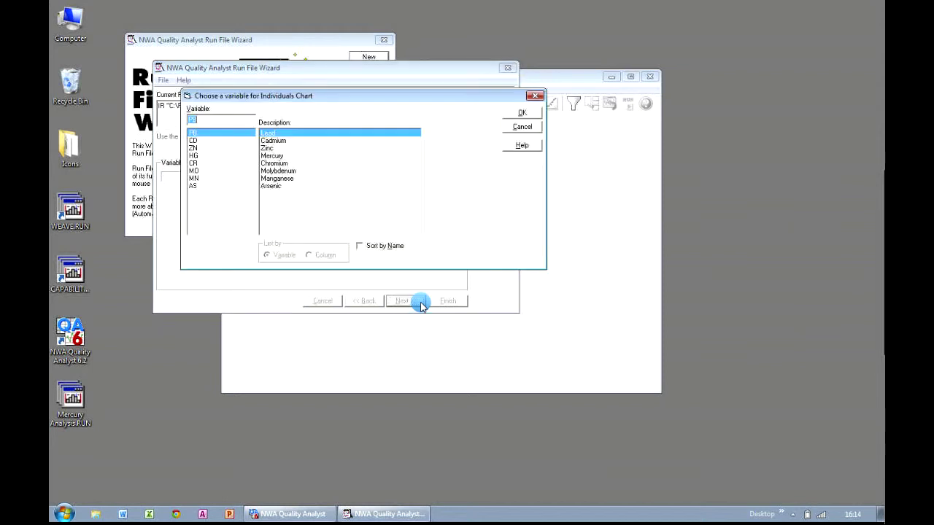
double_click(204, 138)
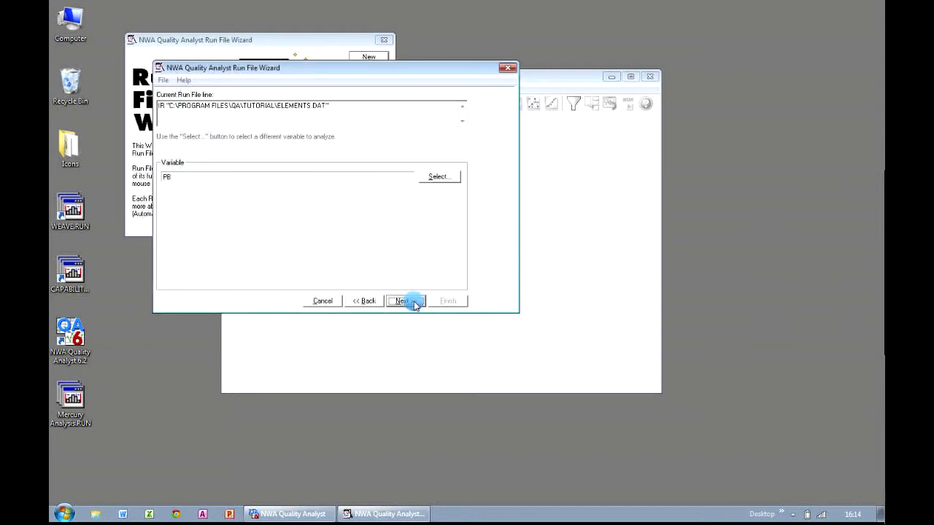
left_click(418, 306)
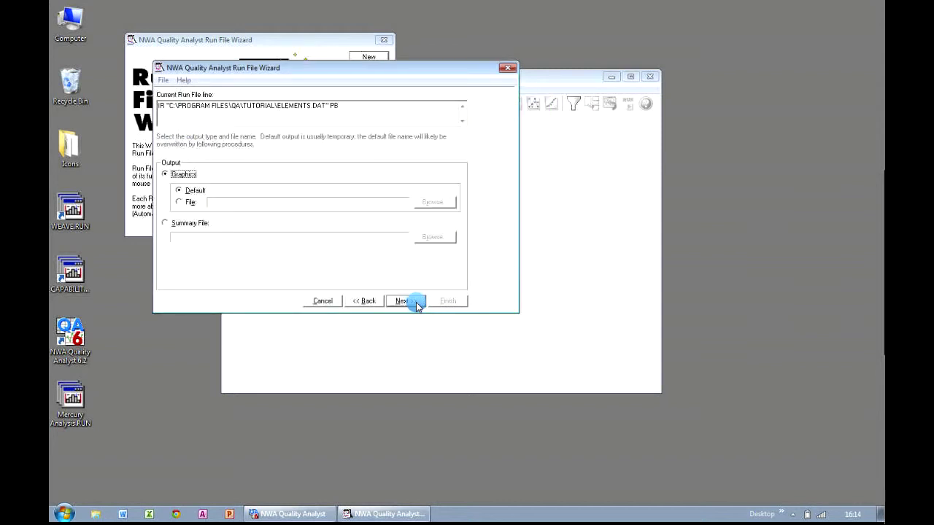
- Save the lead chart's graphics to PB_ANALYSIS.nwg and leave the breakdown at None
left_click(185, 204)
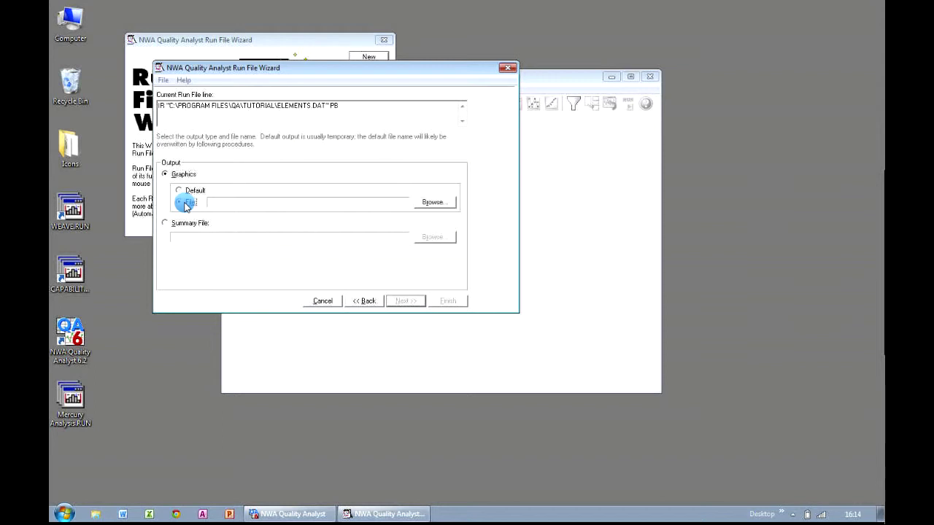
left_click(448, 208)
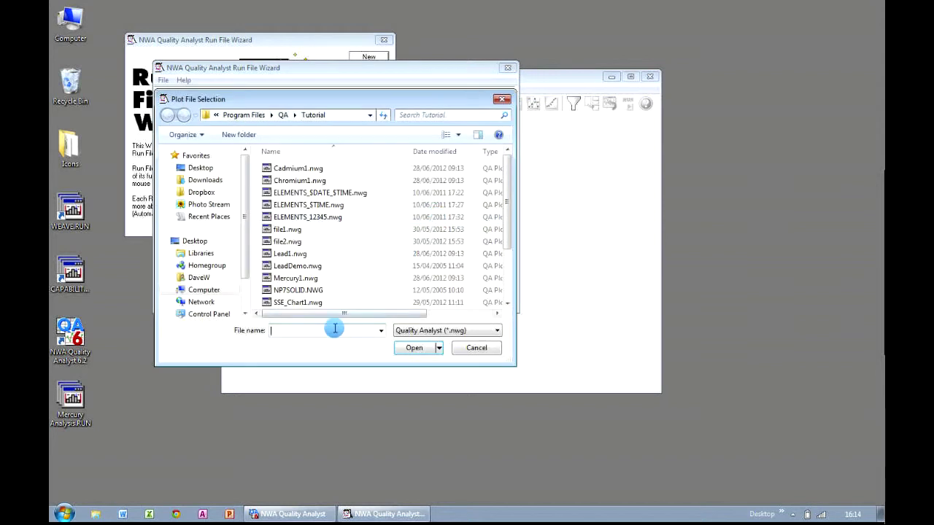
type("PB_ANALYSIS")
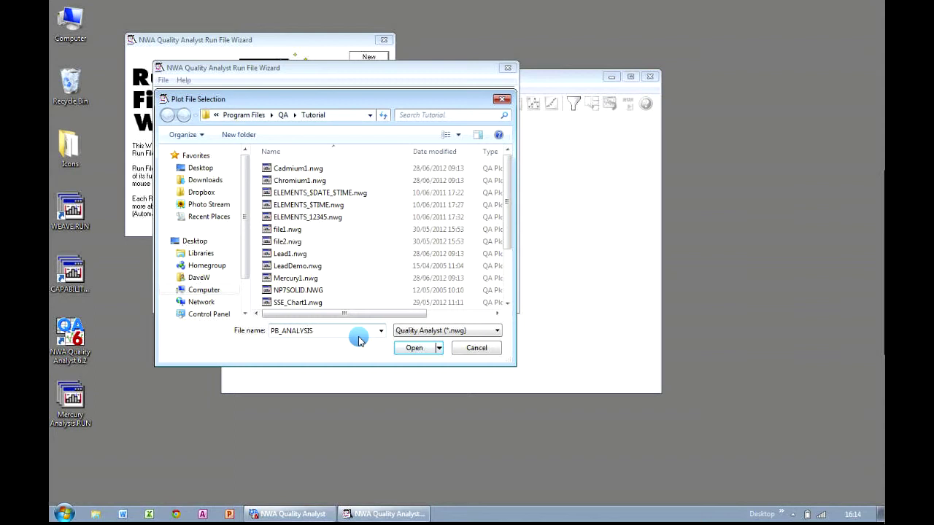
left_click(415, 351)
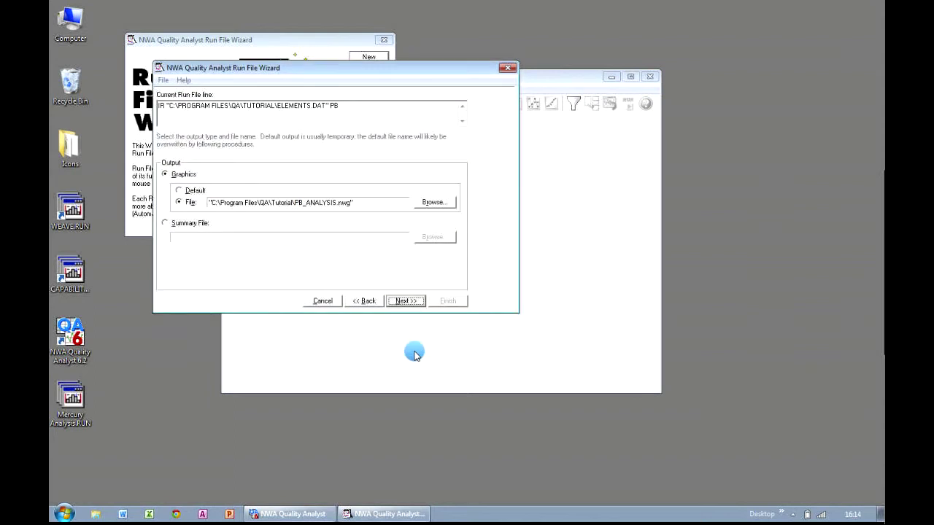
left_click(419, 304)
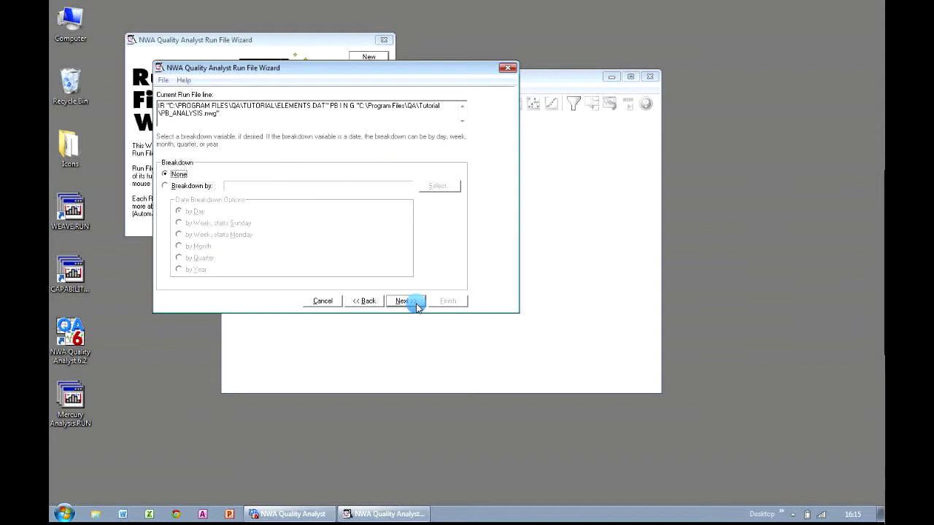
left_click(418, 307)
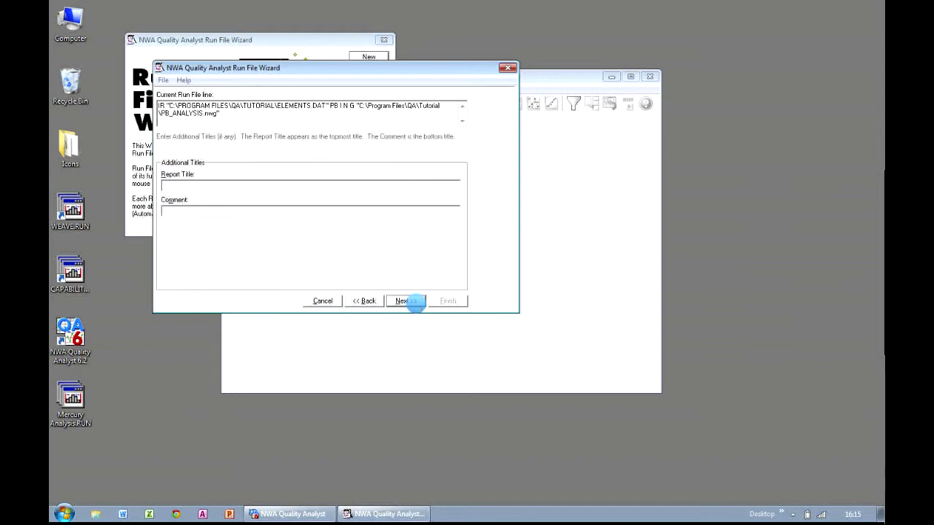
- Title the chart 'Lead Analysis' with comment 'Adept Scientific' and add it with output destination None
type("Lead Analysis")
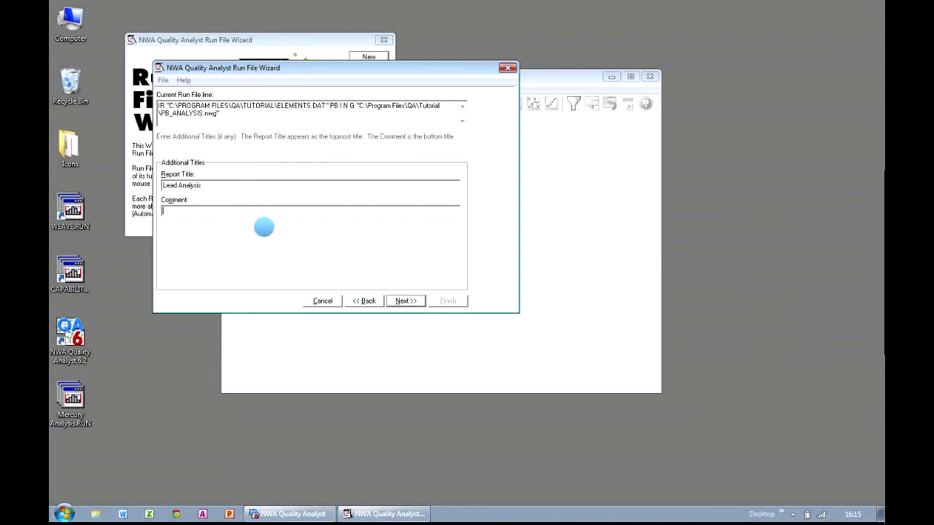
type("Adept Scientific")
left_click(417, 306)
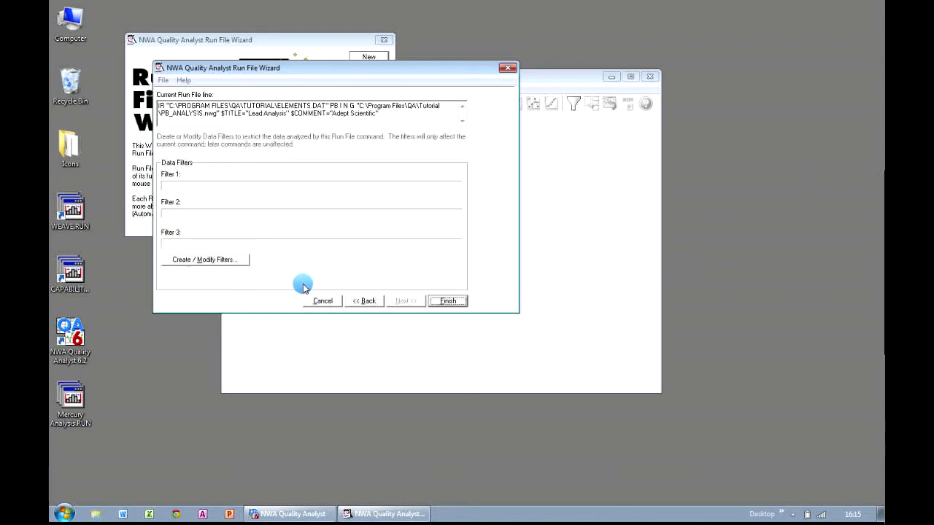
left_click(465, 306)
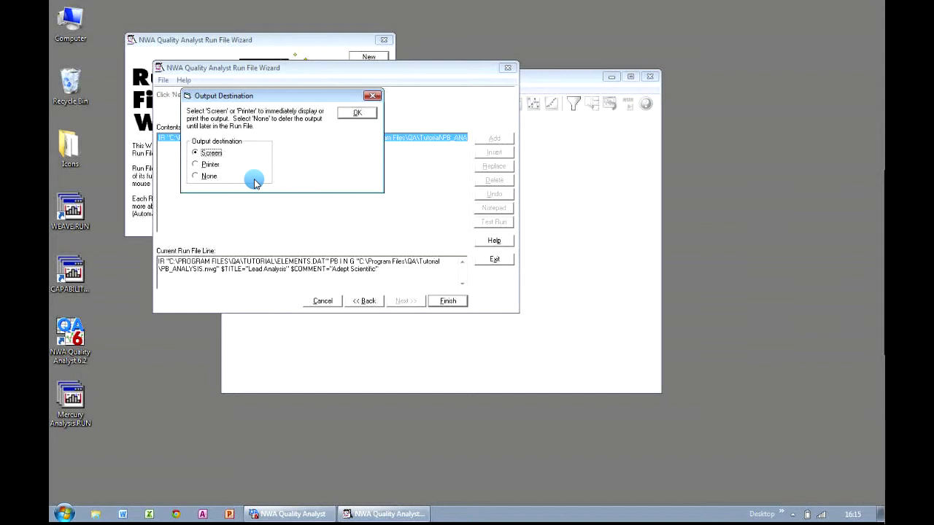
left_click(199, 178)
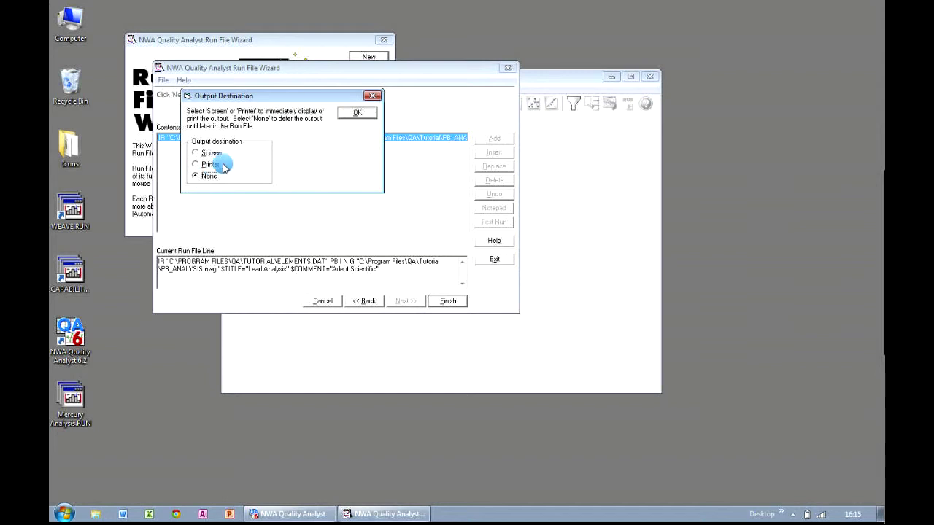
left_click(358, 114)
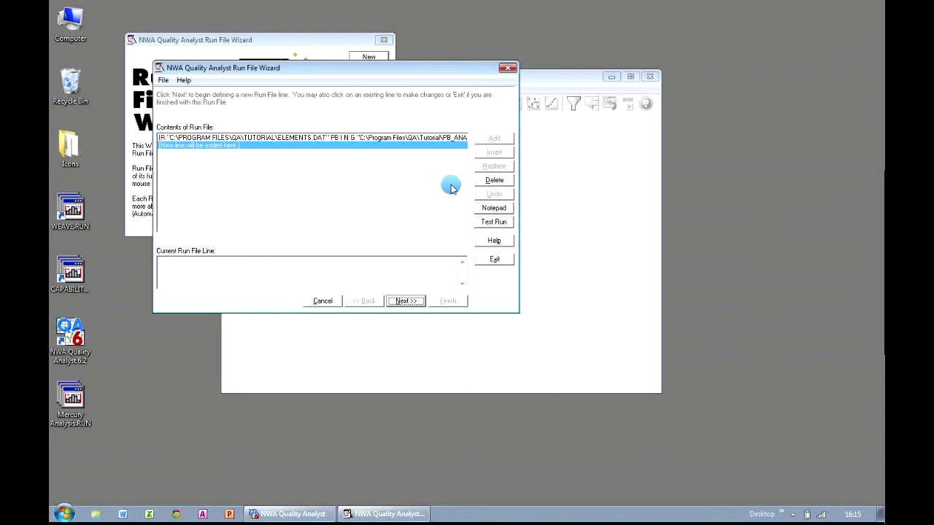
- Start a Process Capability (Histogram) line using ELEMENTS.DAT and the PB variable
left_click(414, 300)
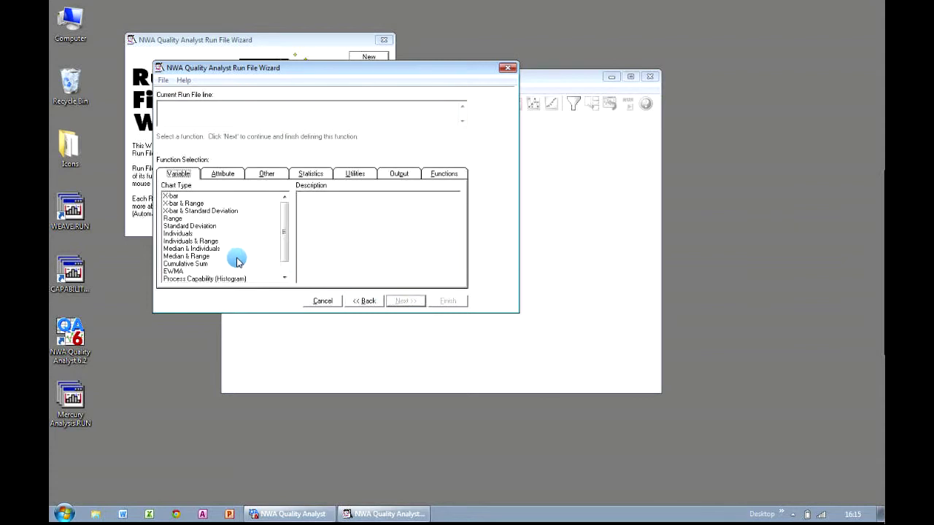
left_click(210, 280)
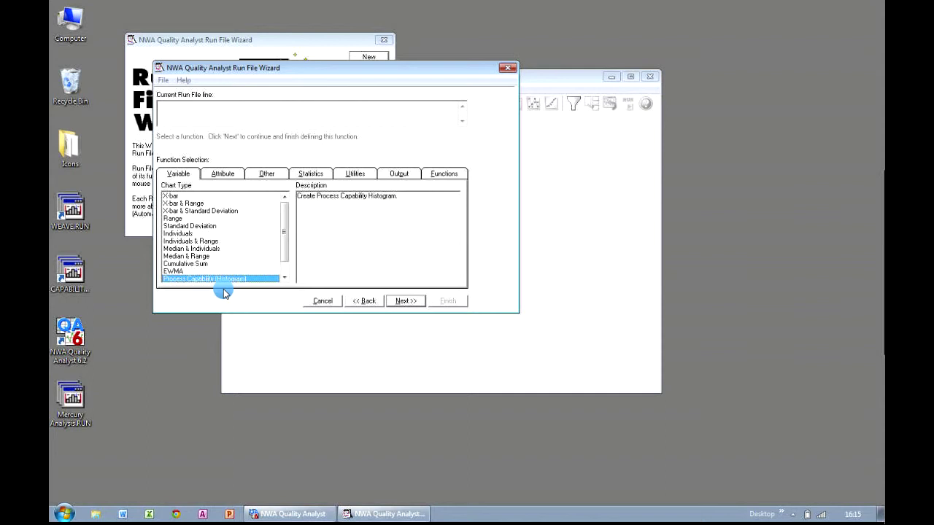
left_click(421, 306)
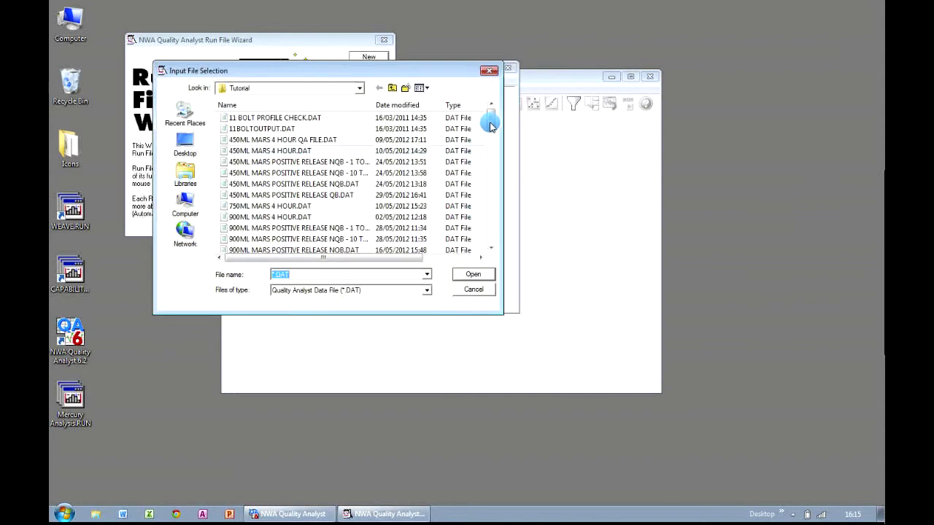
scroll(493, 155, "down", 9)
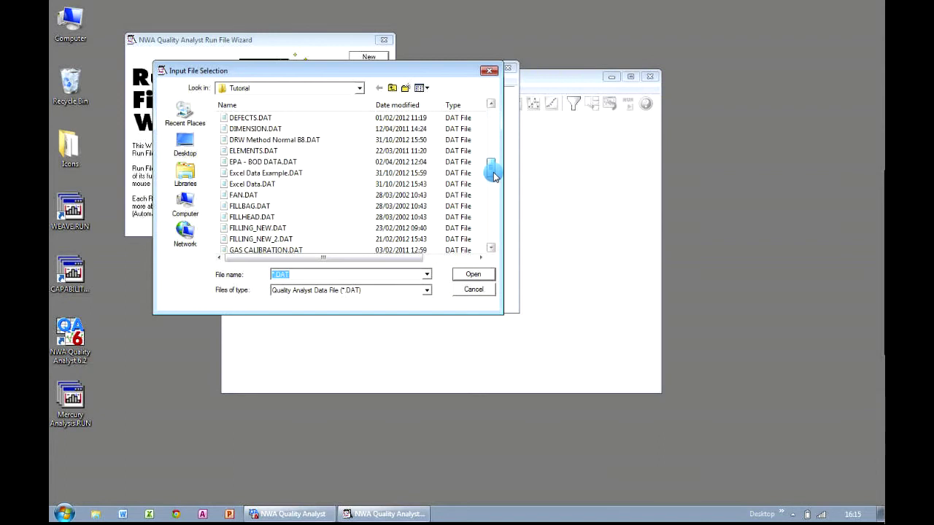
double_click(329, 151)
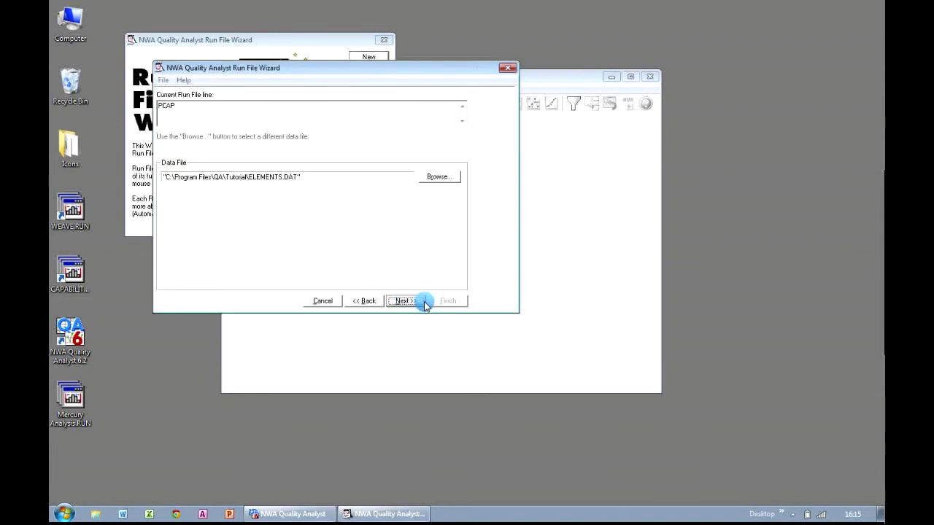
left_click(423, 303)
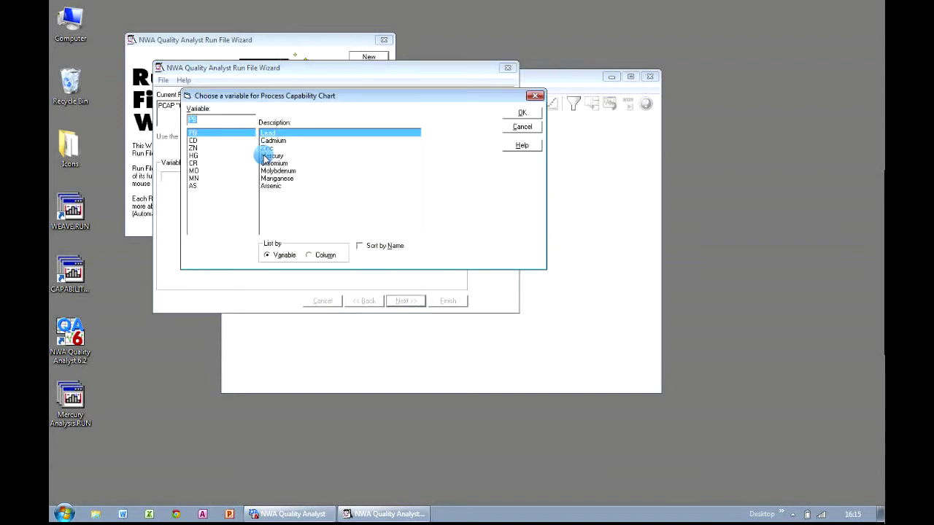
double_click(229, 134)
left_click(409, 301)
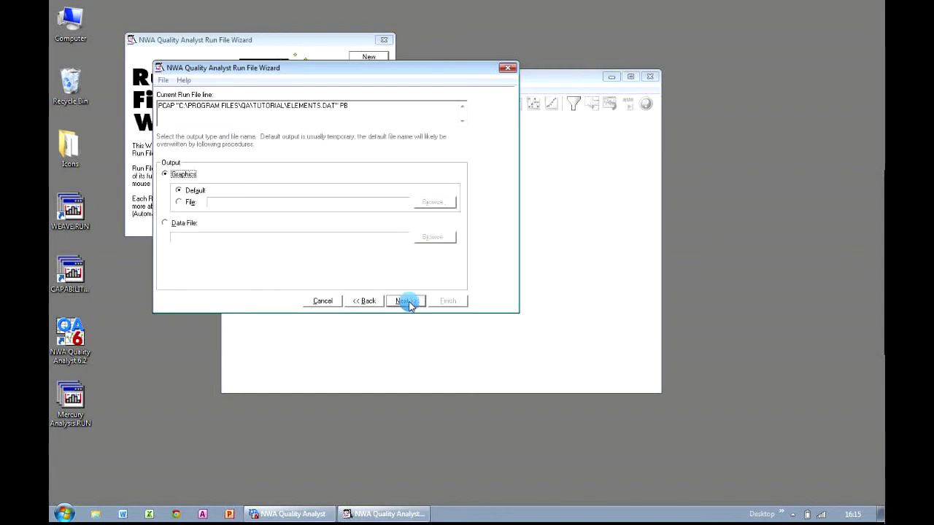
- Save the capability chart's graphics to Lead_PCAP.nwg with no breakdown
left_click(192, 208)
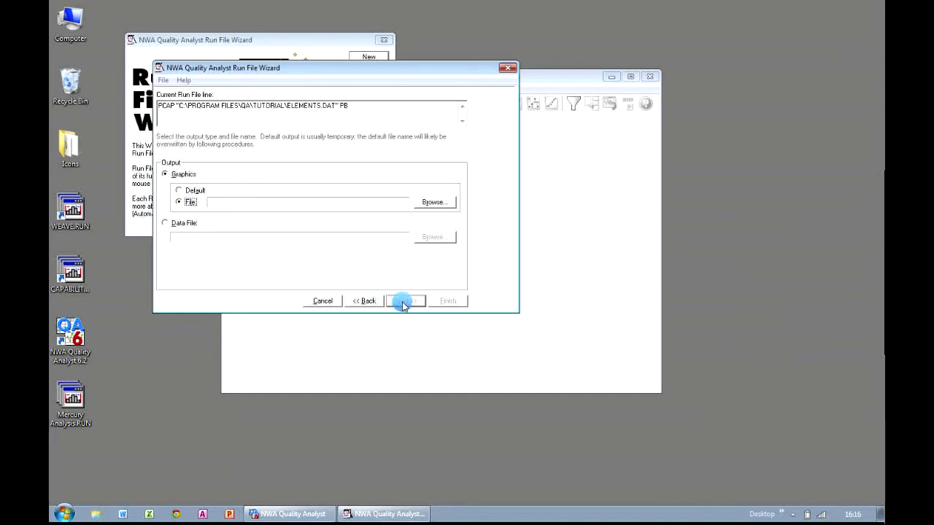
left_click(433, 207)
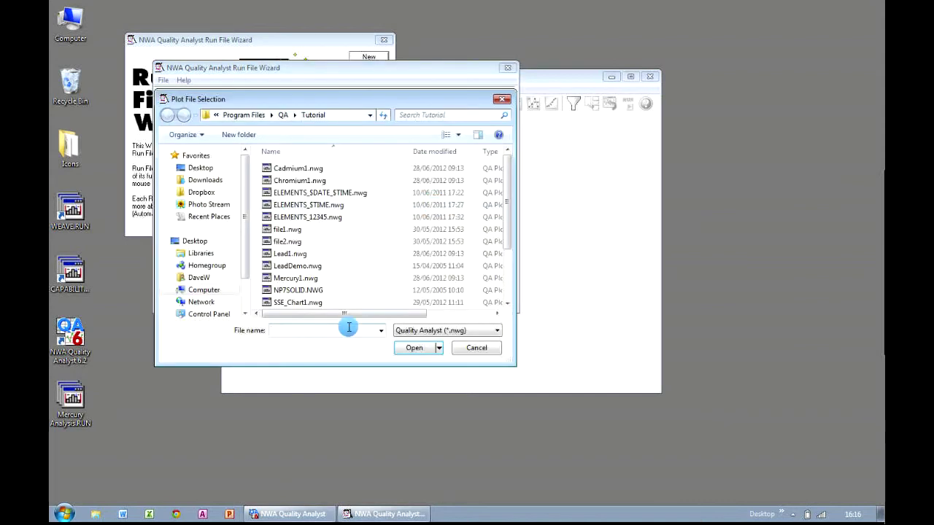
type("Lead_PCAP")
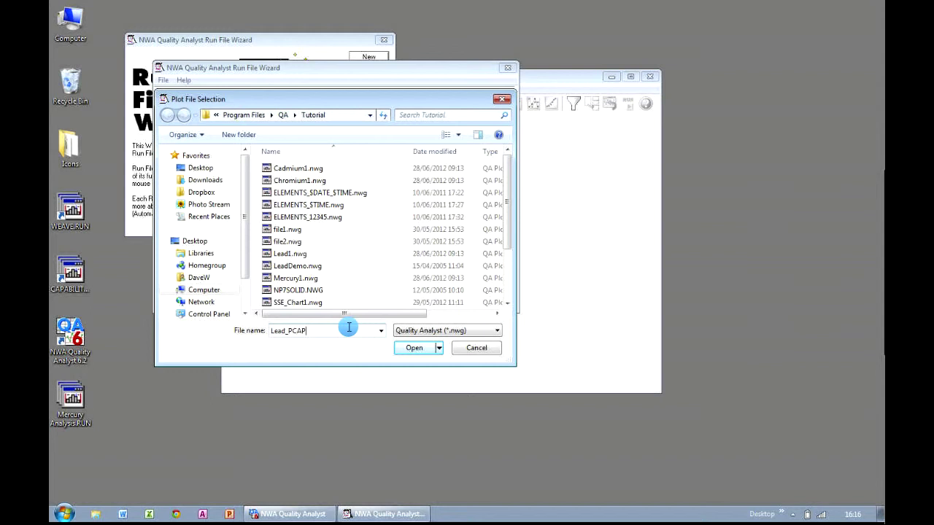
left_click(419, 351)
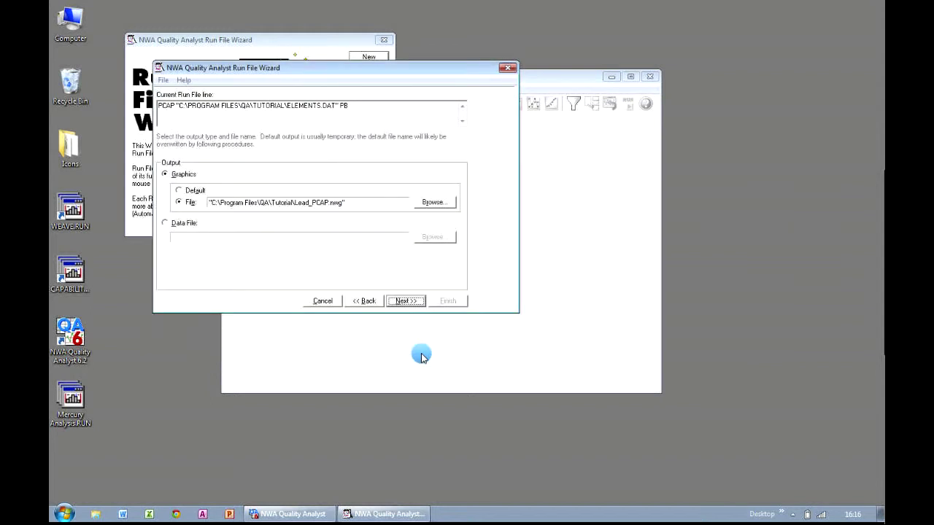
left_click(411, 302)
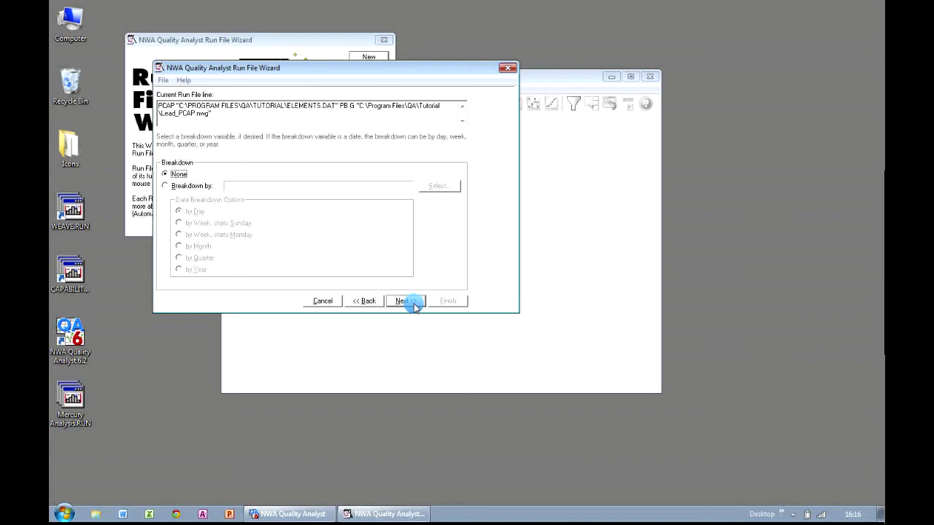
left_click(419, 306)
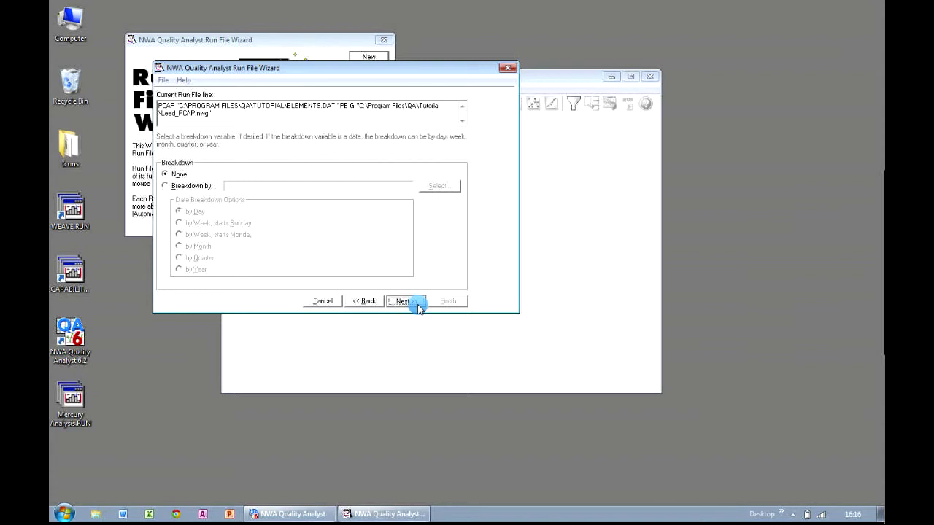
- Enter the Lead Analysis title and Adept Scientific comment, then add the line with output None
type("Lea")
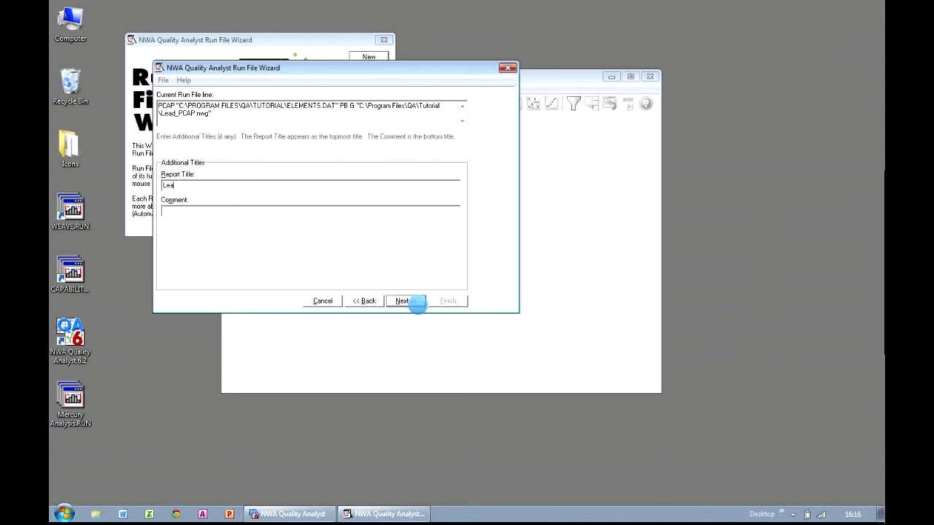
type("d Analy")
type("Adept Scientific")
key("BackSpace")
key("BackSpace")
key("BackSpace")
key("BackSpace")
key("BackSpace")
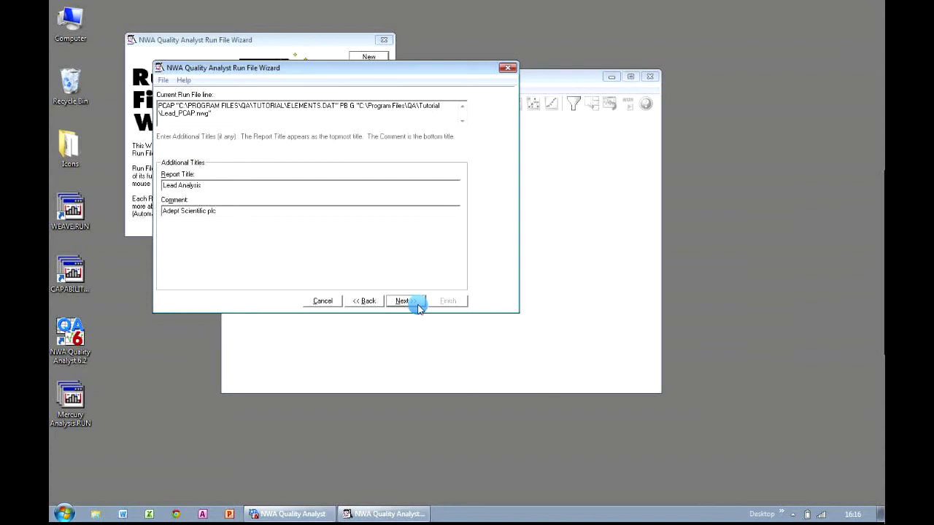
left_click(418, 306)
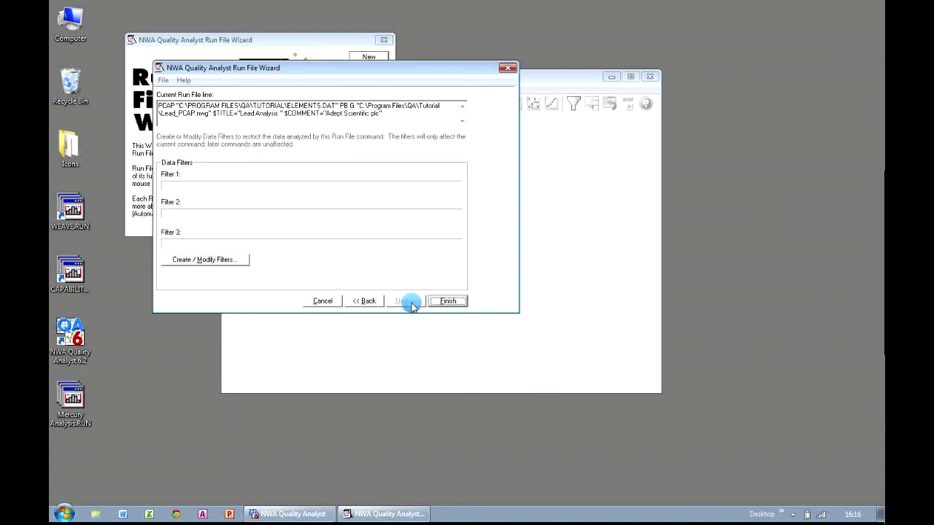
left_click(460, 305)
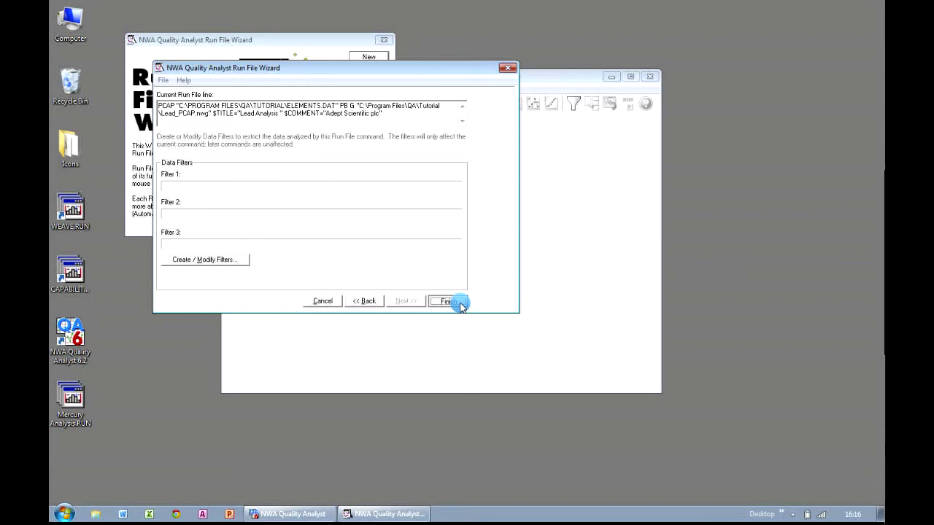
left_click(208, 175)
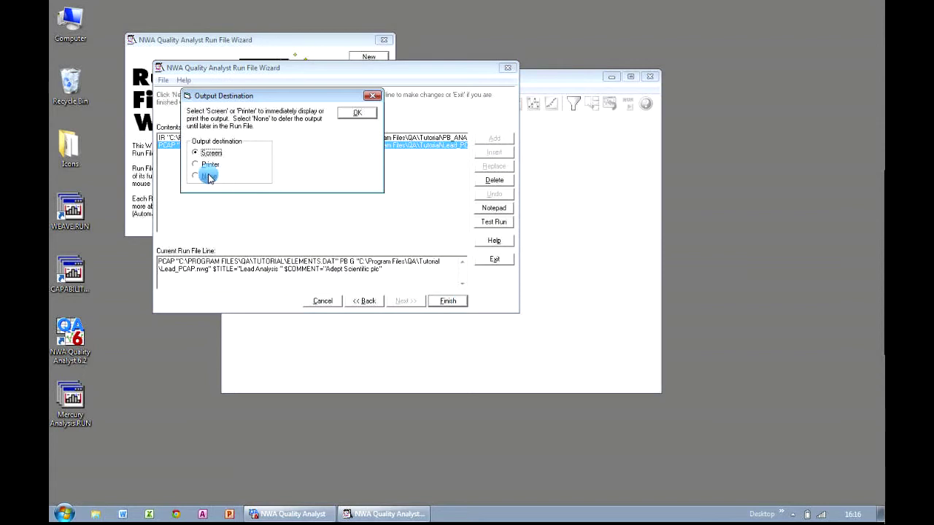
left_click(358, 113)
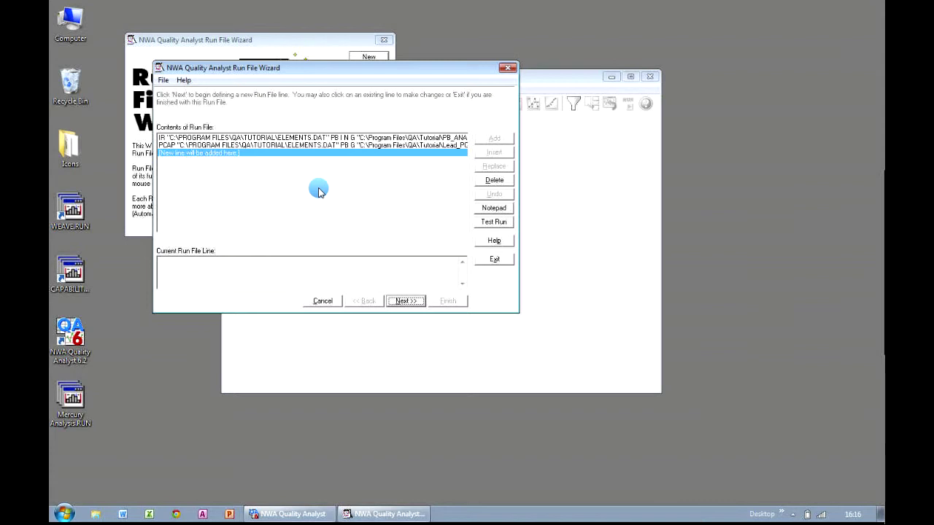
- Add an Individuals chart line using WEIGHTS.DAT and the WEIGHT variable
left_click(420, 305)
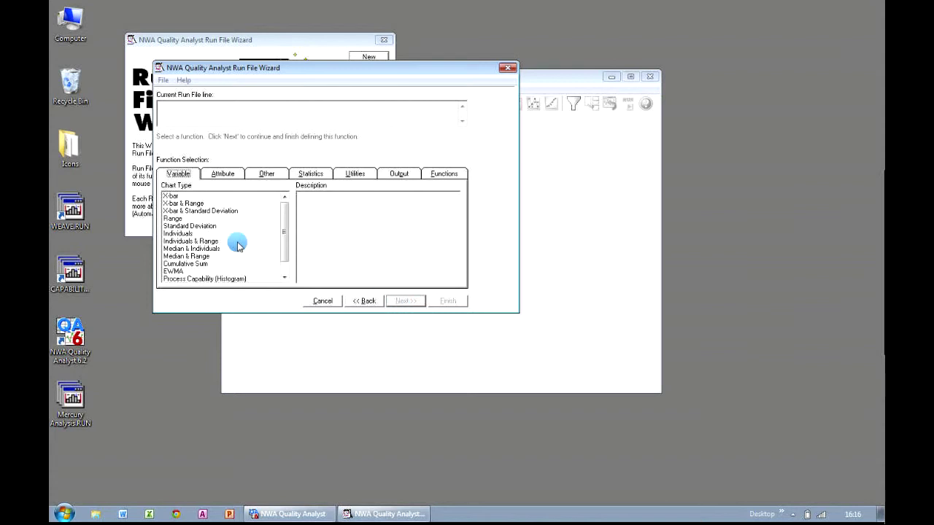
left_click(206, 234)
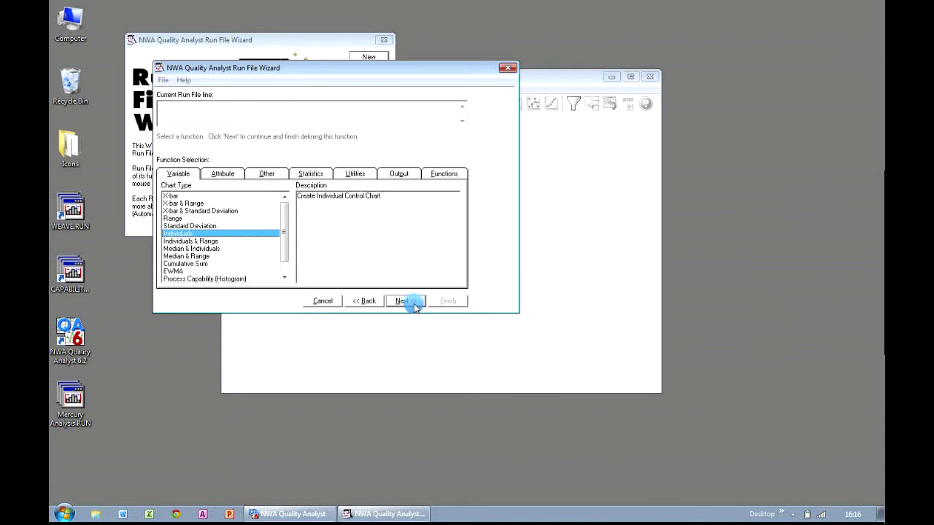
left_click(410, 304)
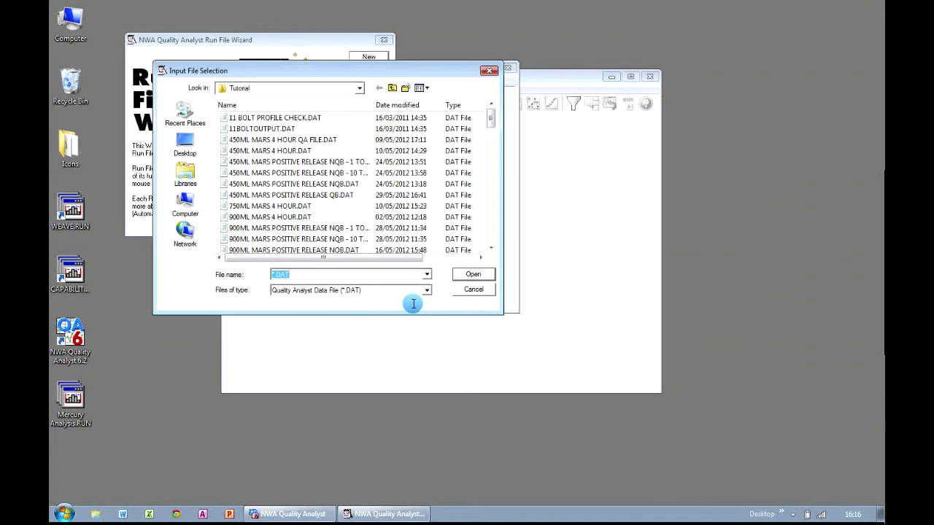
scroll(493, 139, "down", 1)
scroll(494, 154, "down", 8)
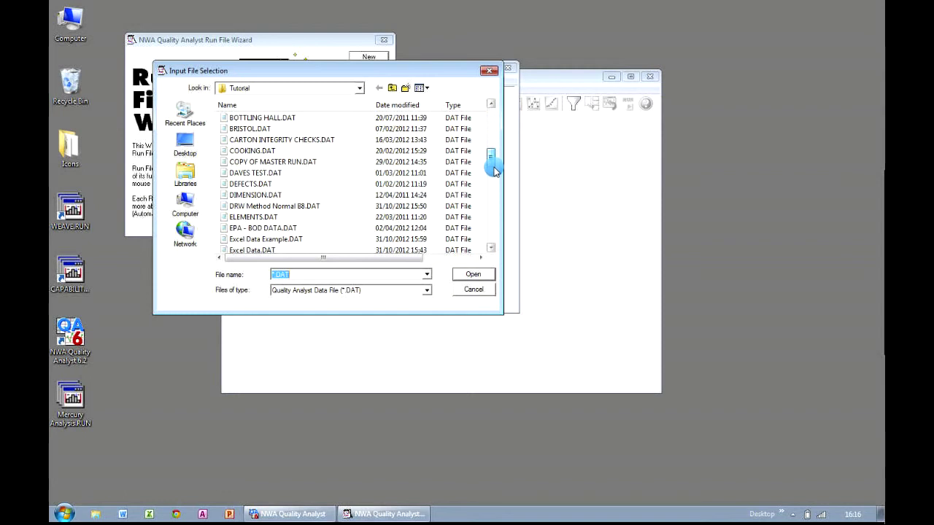
scroll(499, 219, "down", 10)
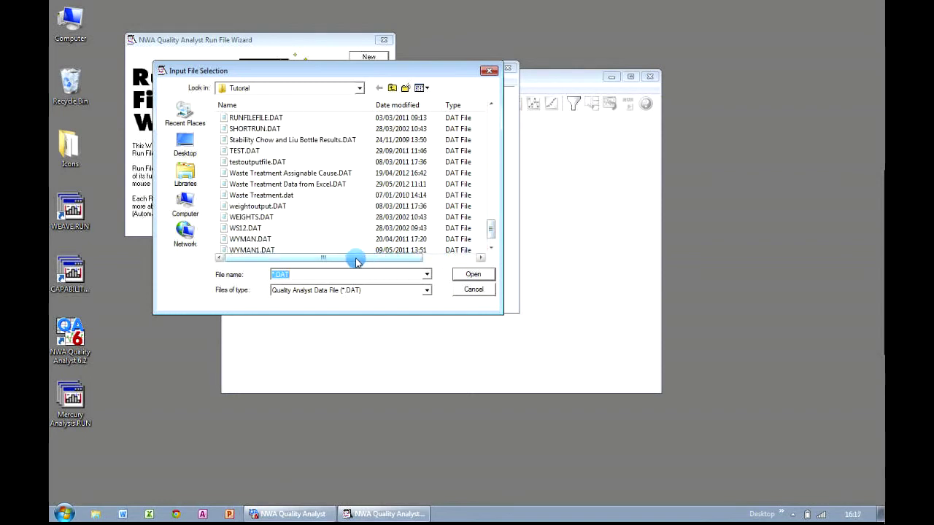
left_click(304, 217)
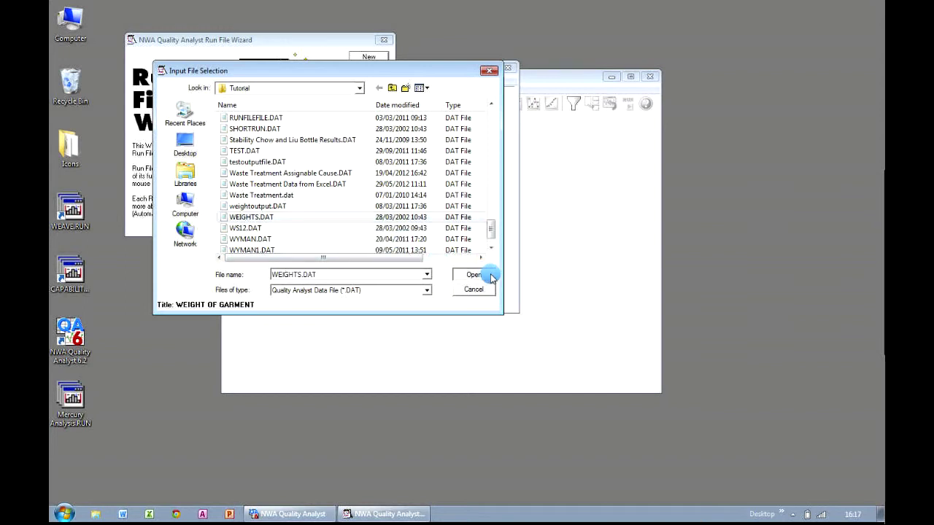
left_click(472, 274)
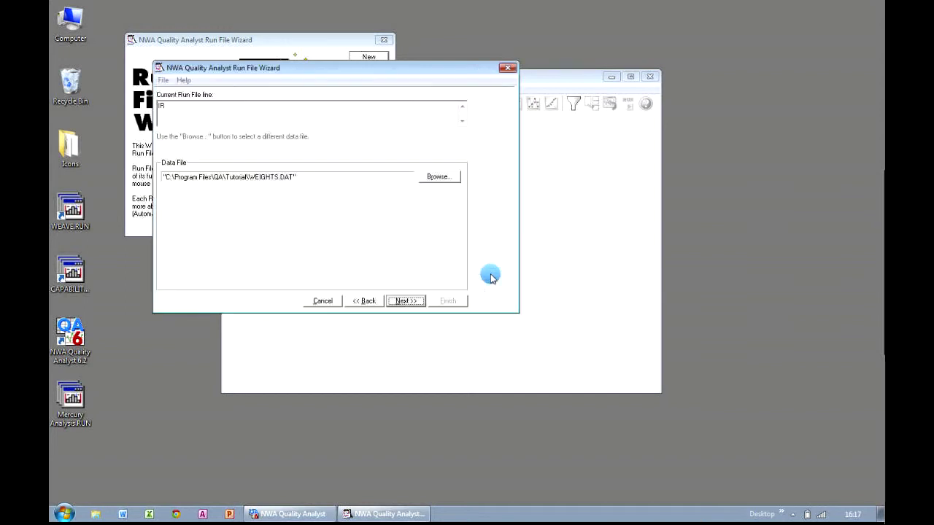
left_click(420, 305)
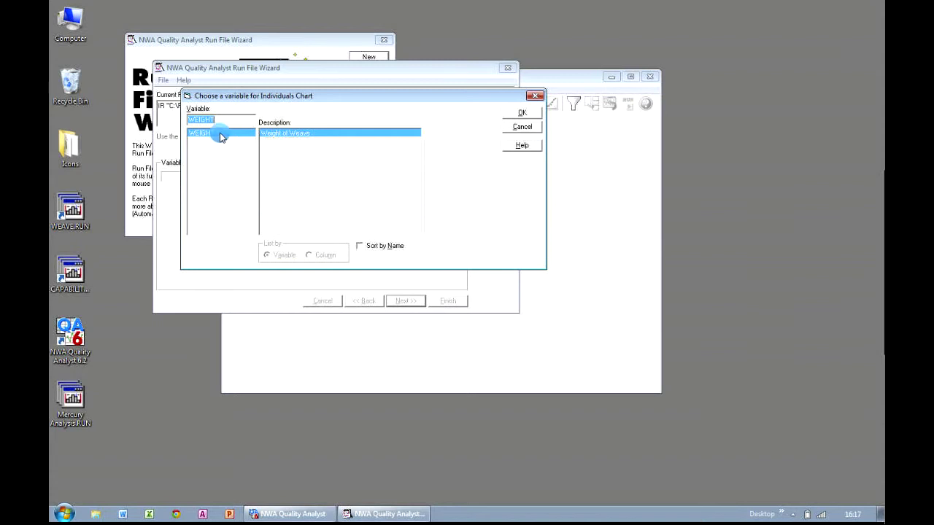
left_click(538, 116)
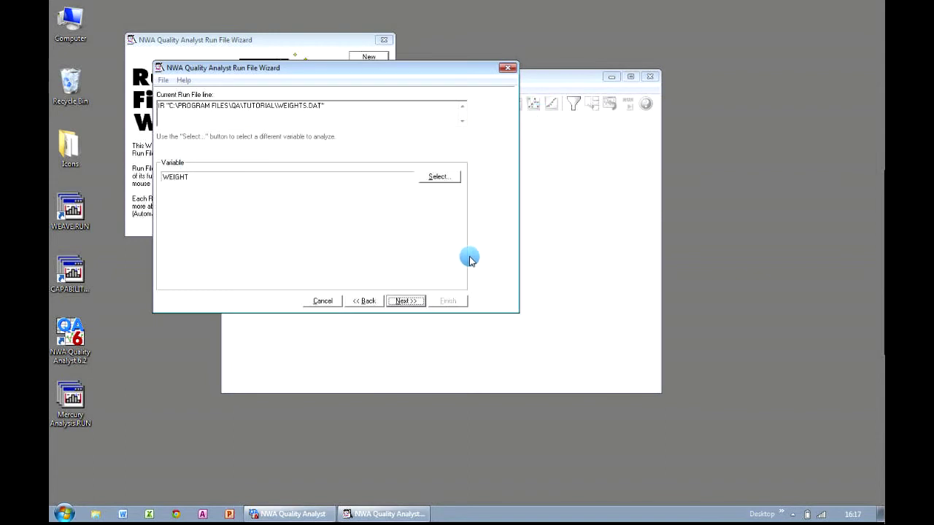
left_click(422, 304)
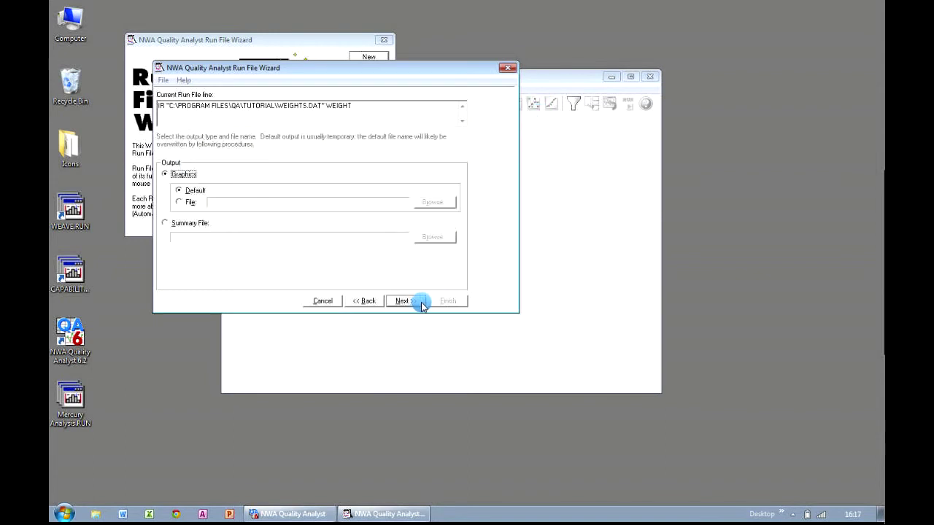
- Save the weight chart's graphics to Weight_Analysis.nwg, keeping the breakdown at None
left_click(188, 203)
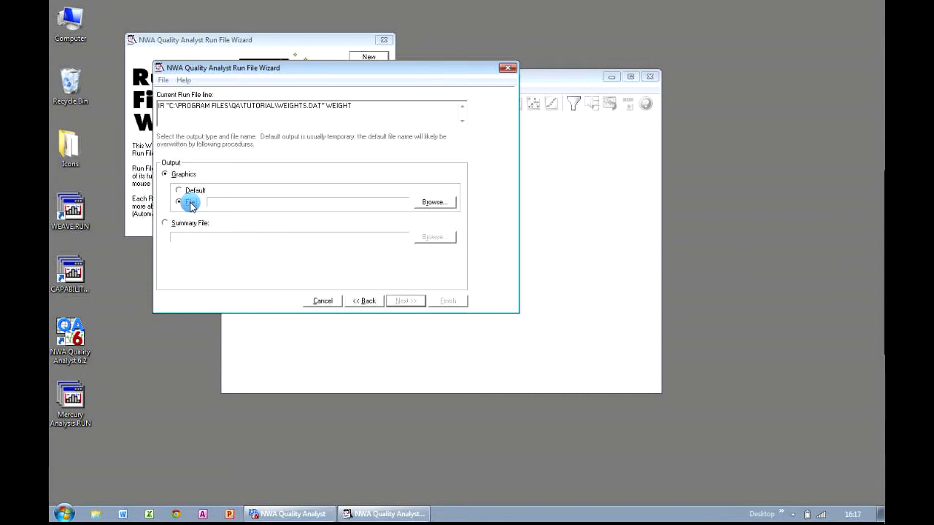
left_click(451, 205)
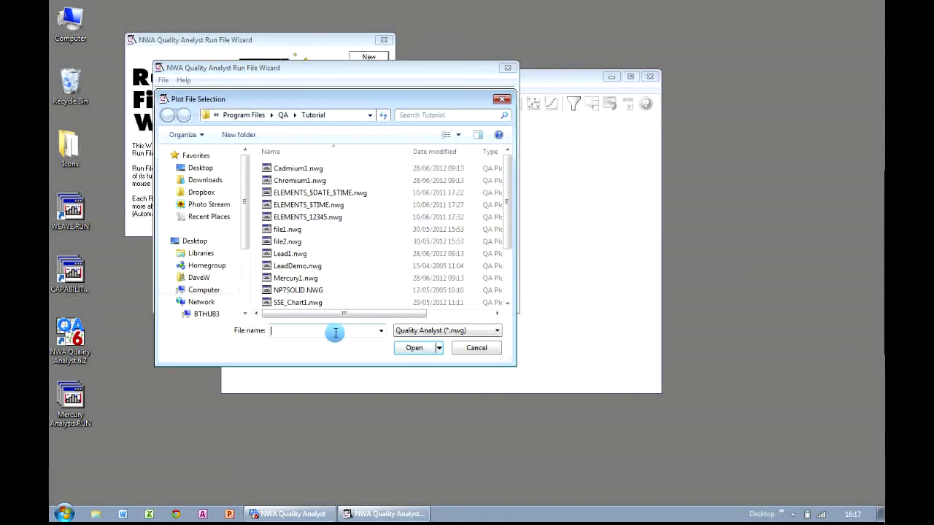
type("Weight_Analysis")
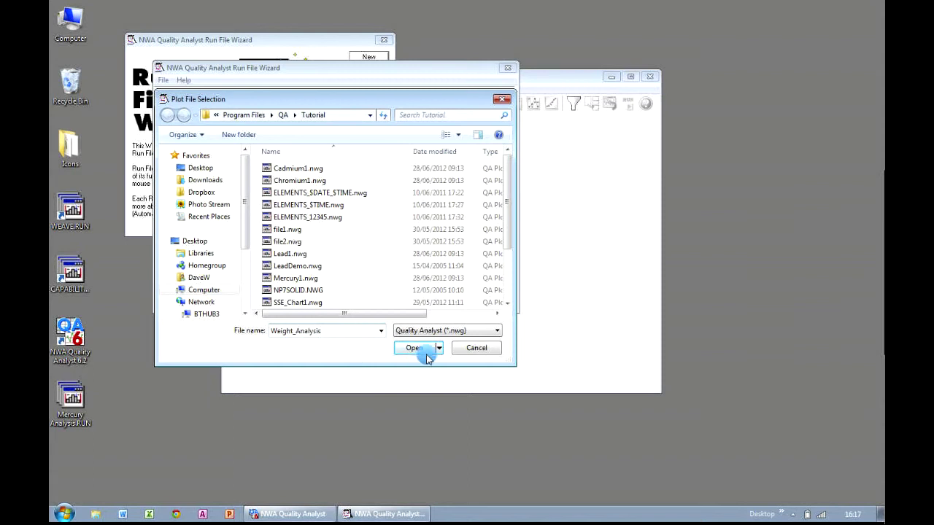
left_click(428, 353)
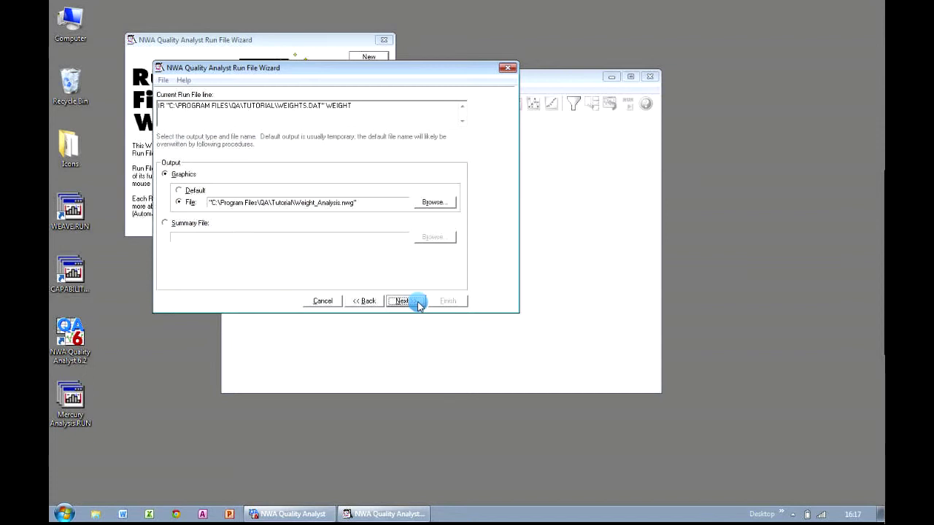
left_click(404, 301)
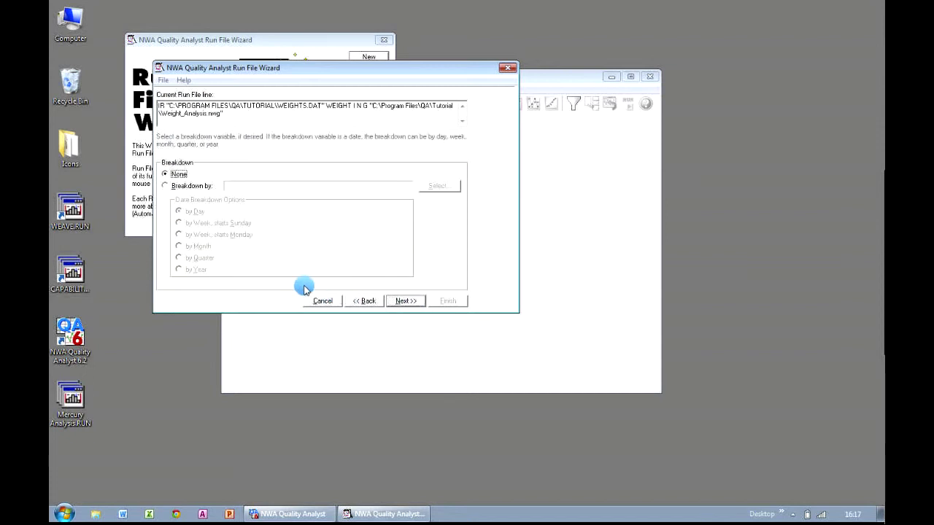
left_click(184, 186)
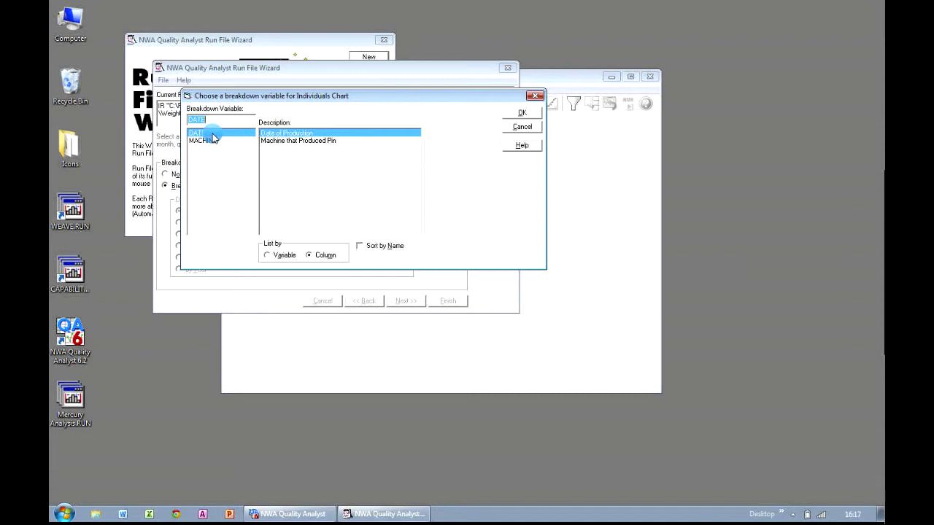
left_click(518, 128)
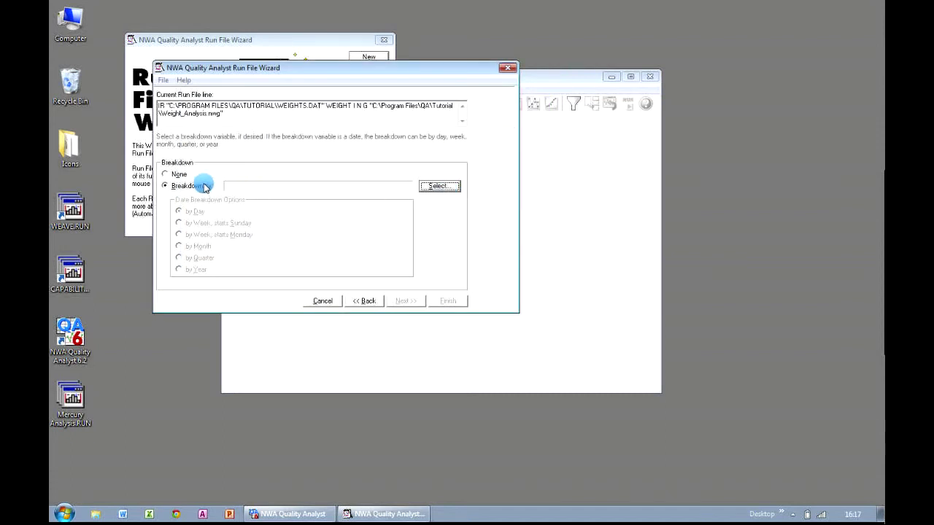
left_click(177, 175)
left_click(406, 301)
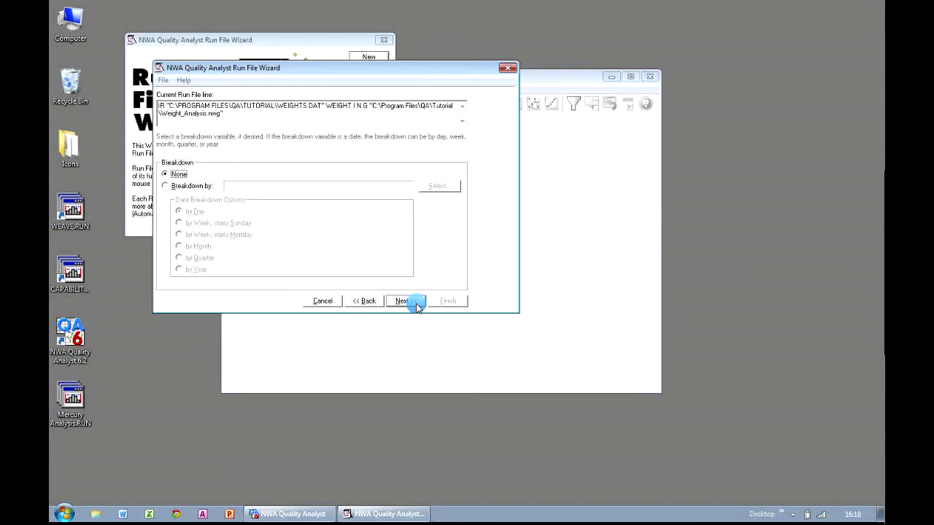
- Title the weight chart 'Weight Analysis' with comment 'Adept Scientific plc' and add it with output None
left_click(417, 305)
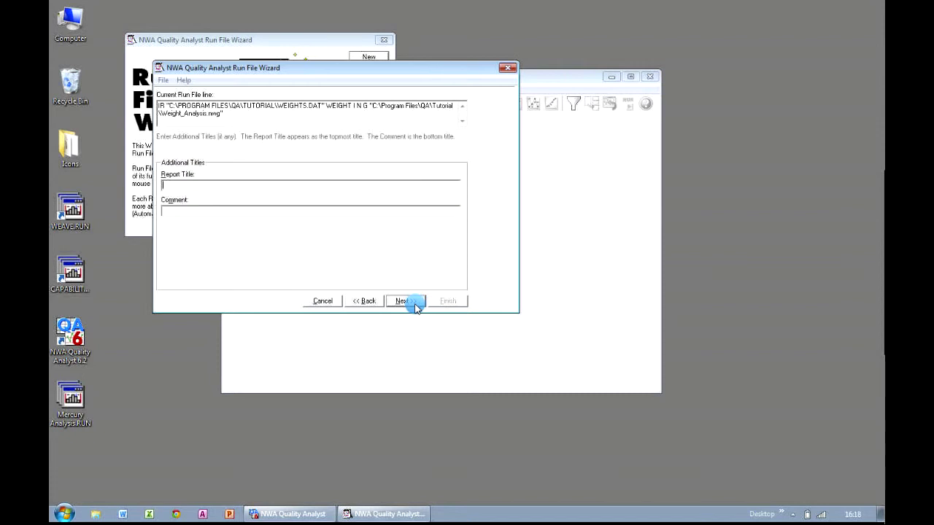
type("Weigh")
type("t Analys")
type("Adept Scientific")
type(" plc")
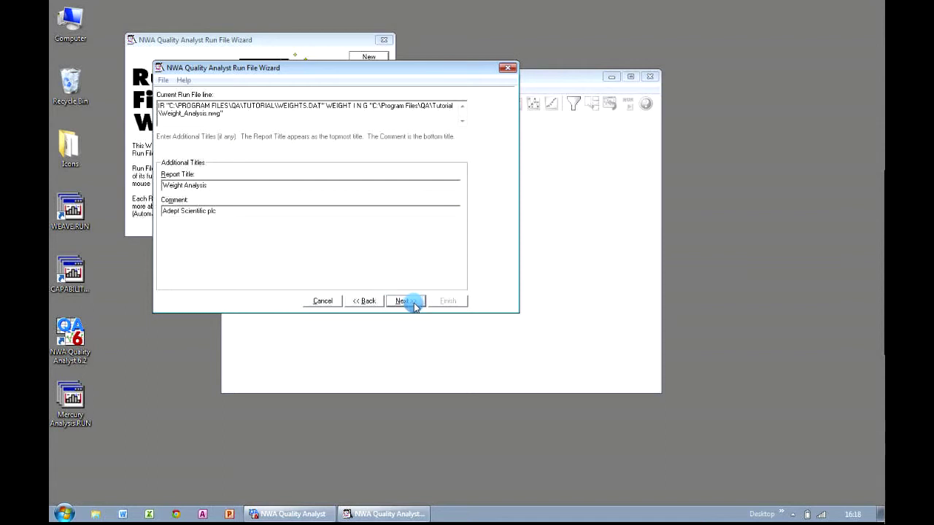
left_click(403, 300)
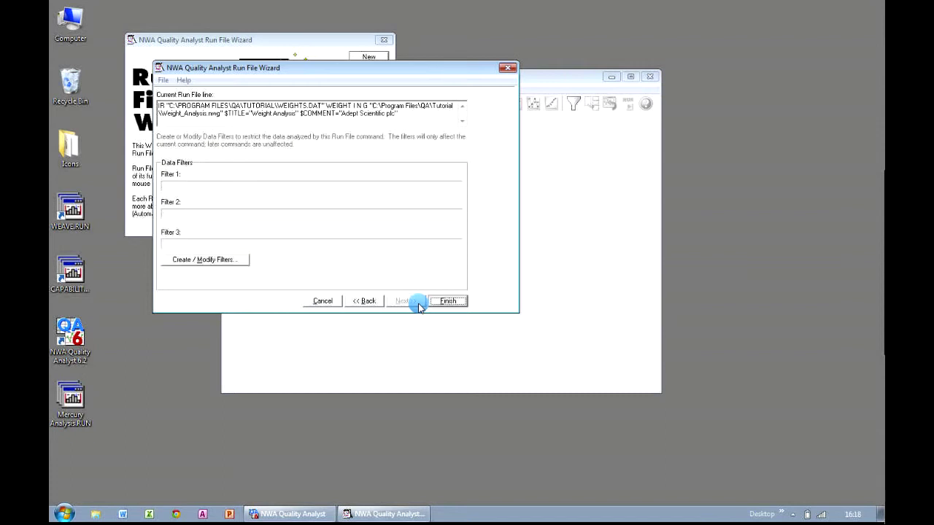
left_click(462, 305)
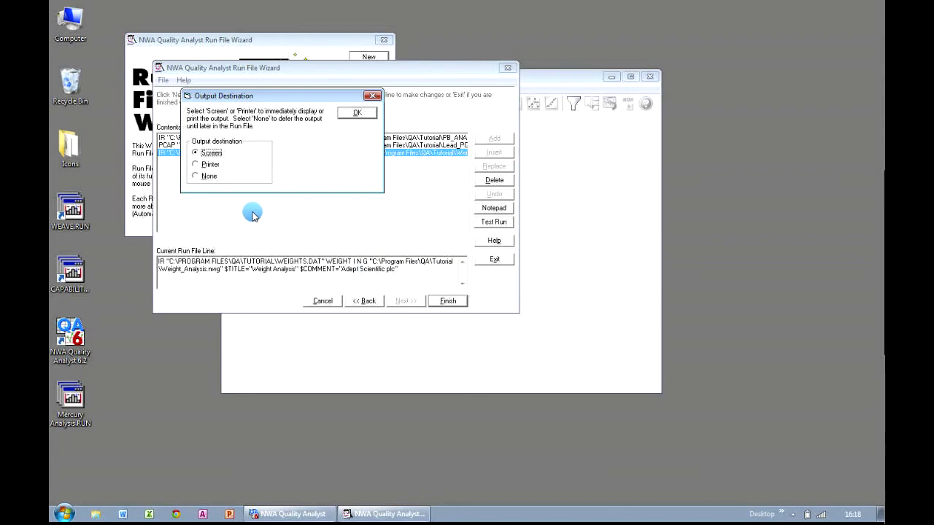
left_click(208, 178)
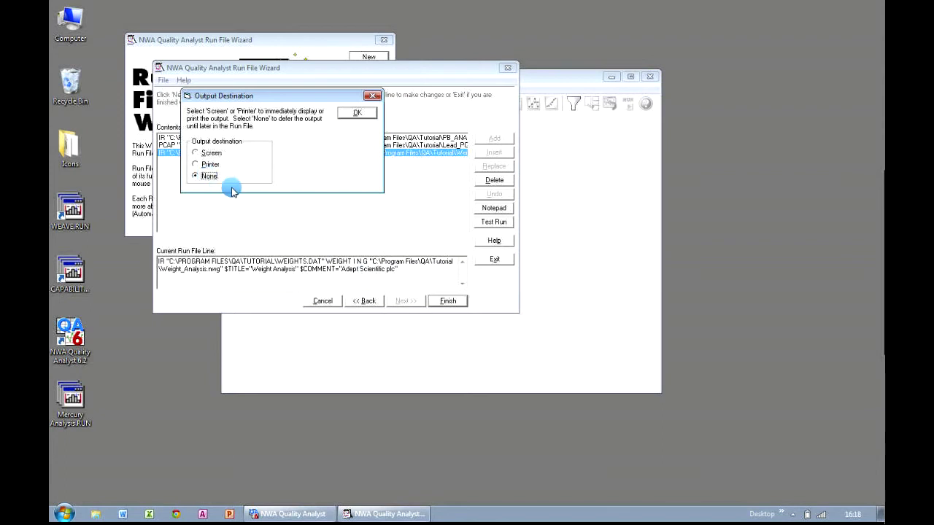
left_click(360, 114)
left_click(408, 302)
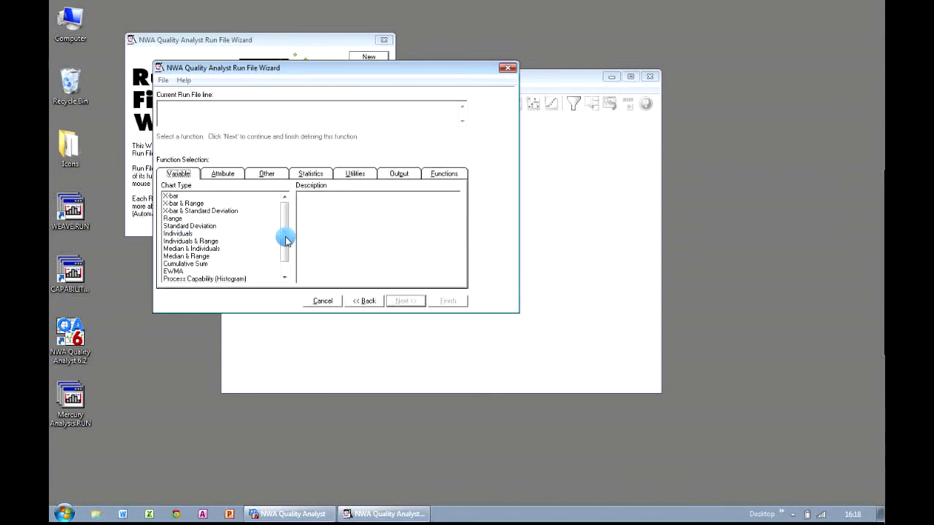
- Set up a process capability histogram line on NP7.DAT using the VISCOS variable
left_click_drag(285, 241, 285, 264)
left_click(236, 263)
left_click(401, 302)
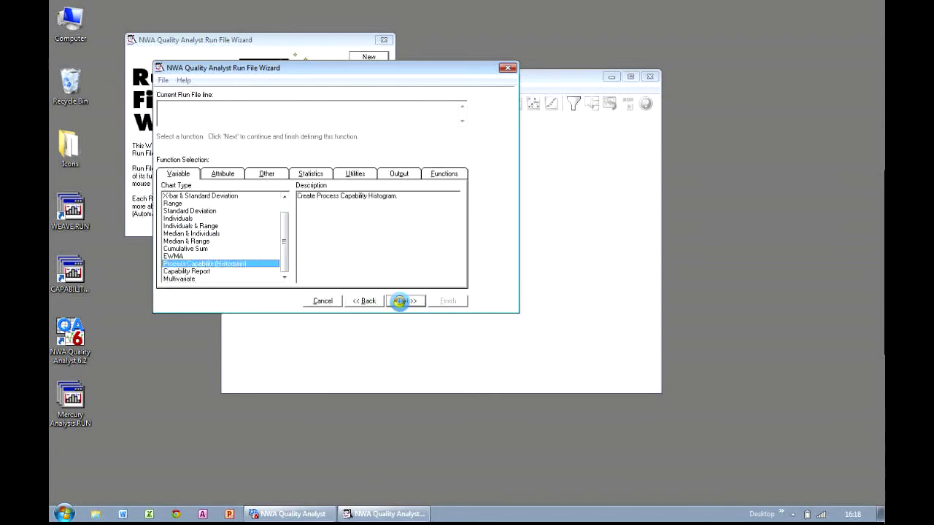
left_click_drag(491, 121, 492, 212)
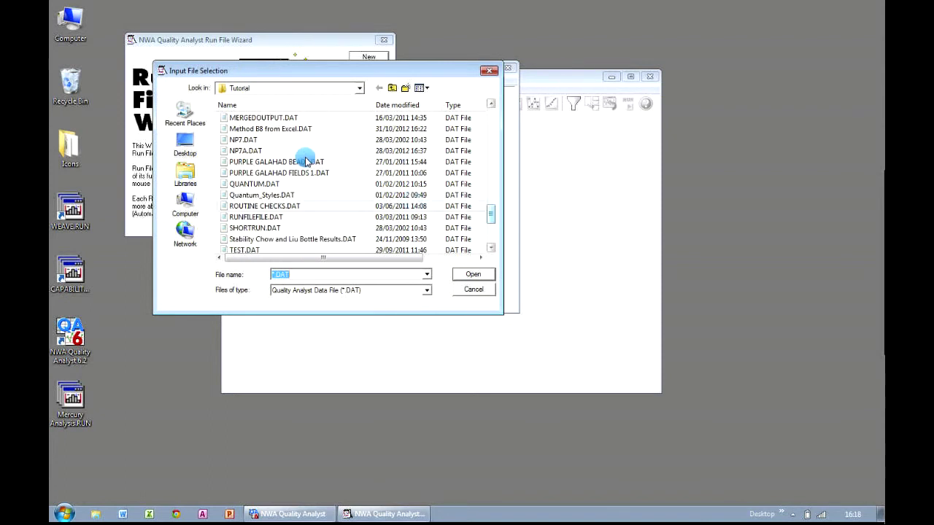
left_click(300, 139)
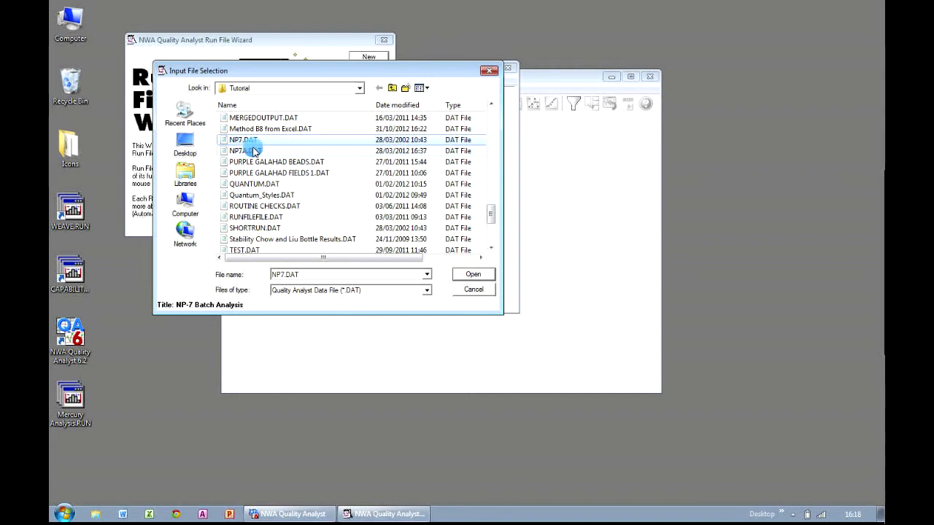
left_click(490, 283)
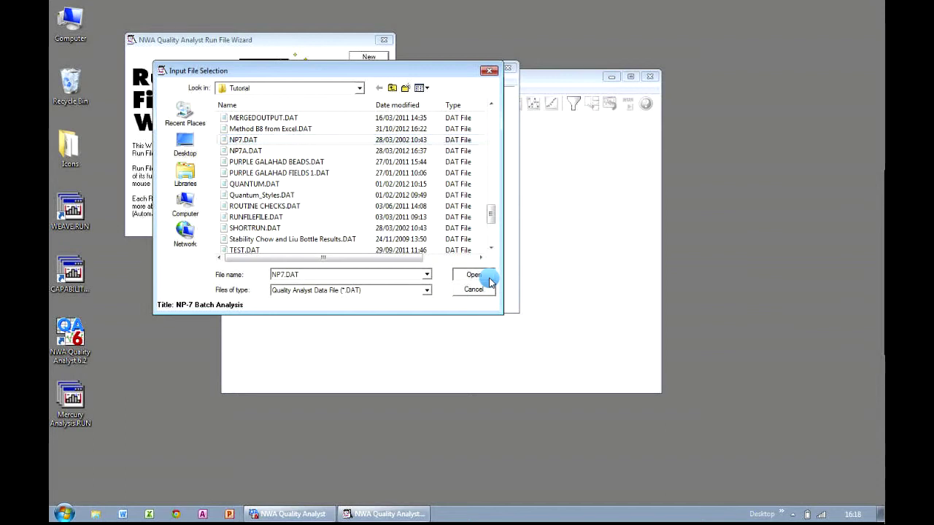
left_click(417, 305)
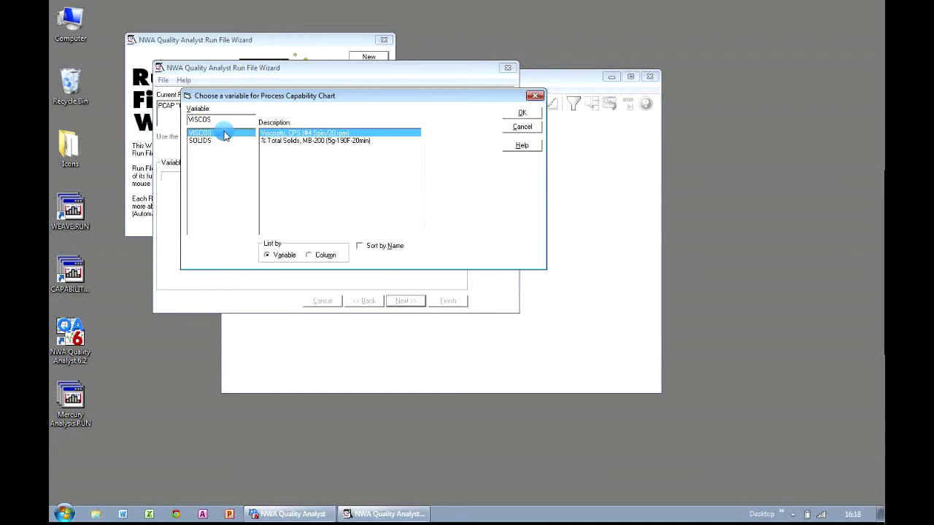
double_click(225, 133)
left_click(421, 305)
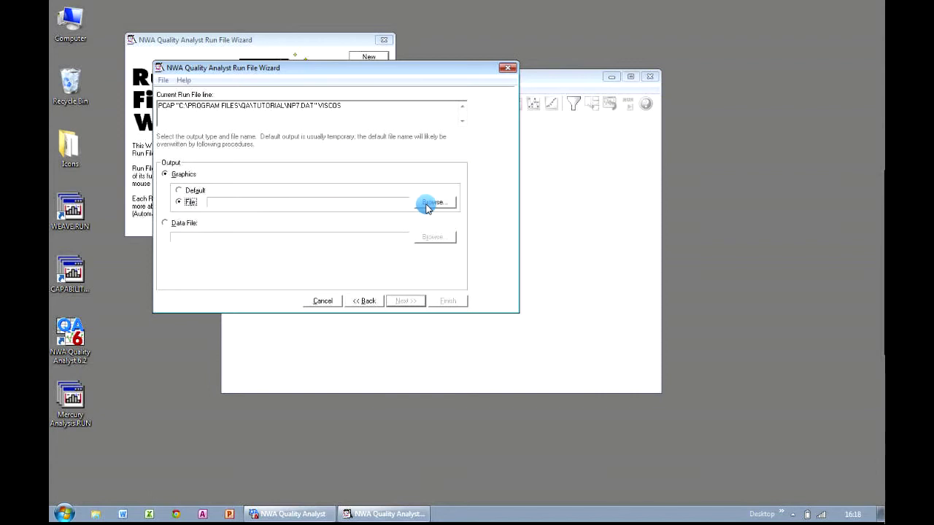
- Save the viscosity chart's graphics to Viscos_Analysis.nwg with no breakdown
left_click(431, 202)
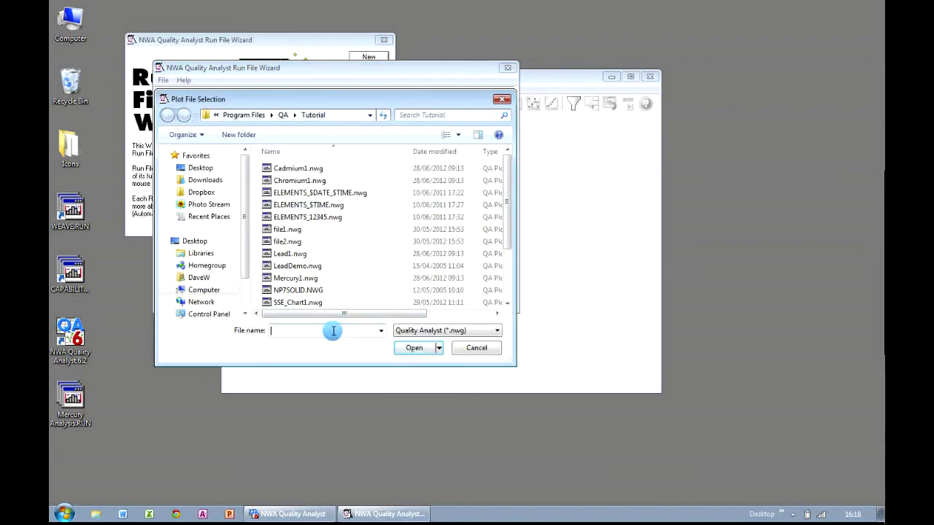
type("Viscos_Analysis")
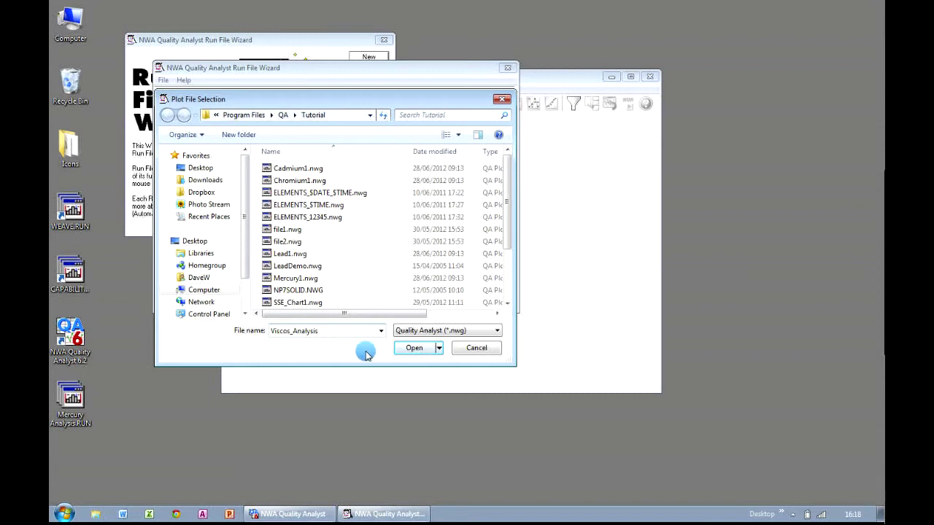
left_click(430, 350)
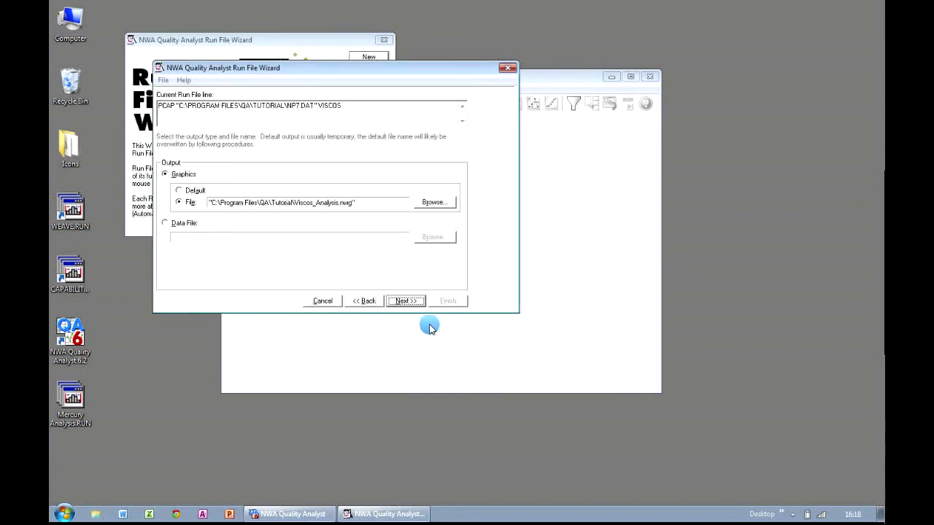
left_click(403, 300)
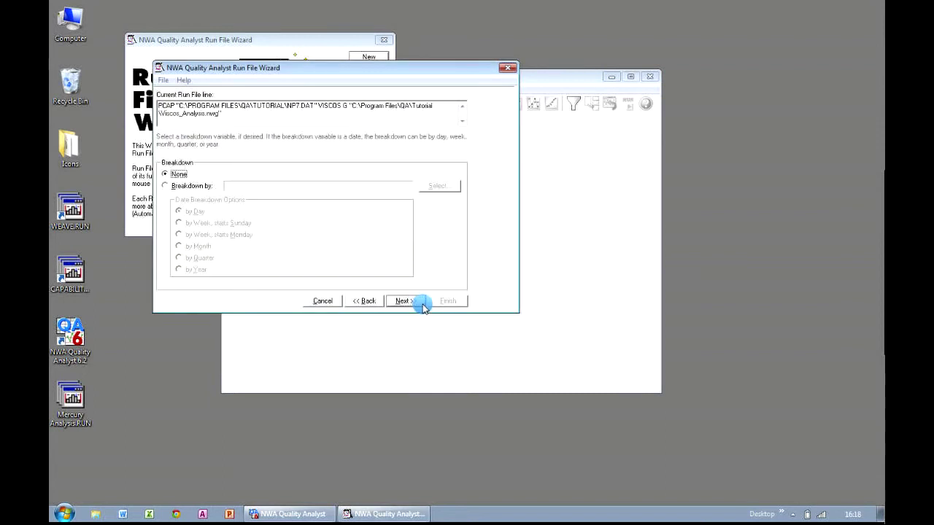
left_click(423, 306)
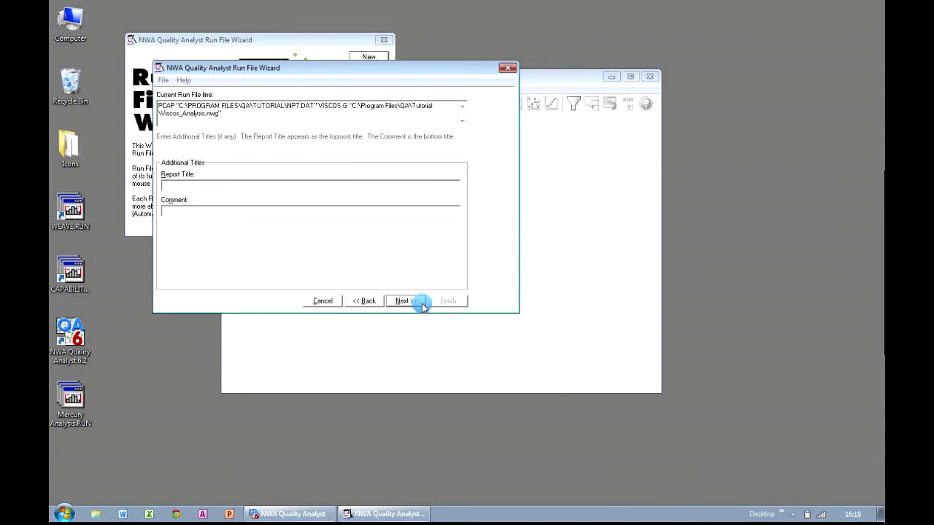
- Title it 'Viscosity' with comment 'Adept Scientific plc' and add the line with output None
type("Viscosit")
type("Adept Scientific")
type(" plc")
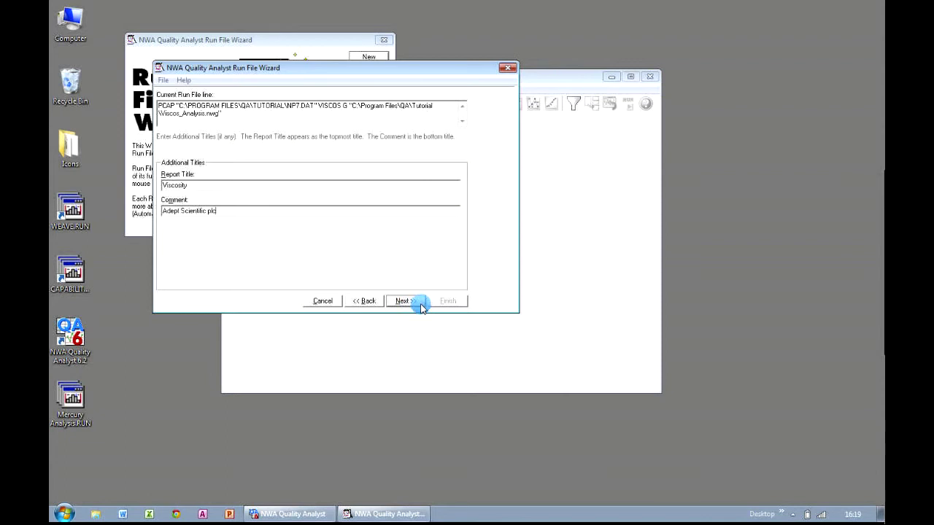
left_click(421, 307)
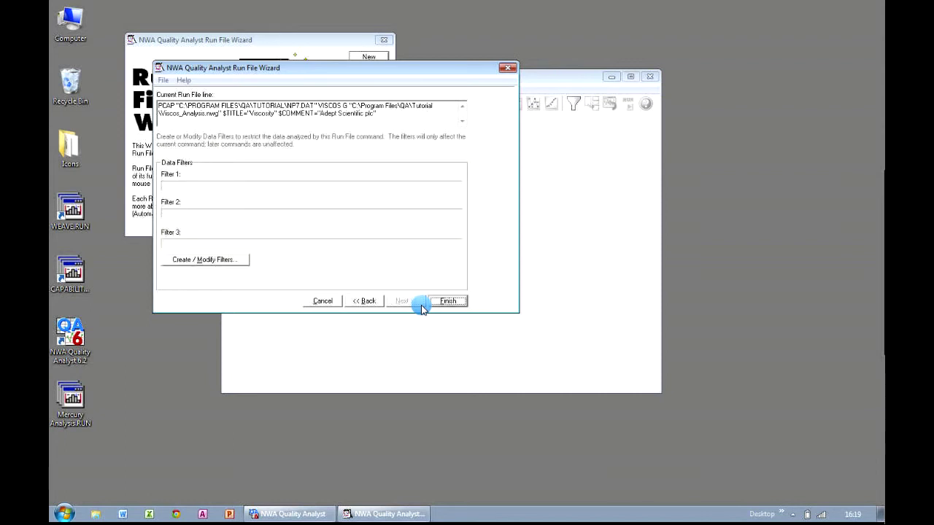
left_click(451, 305)
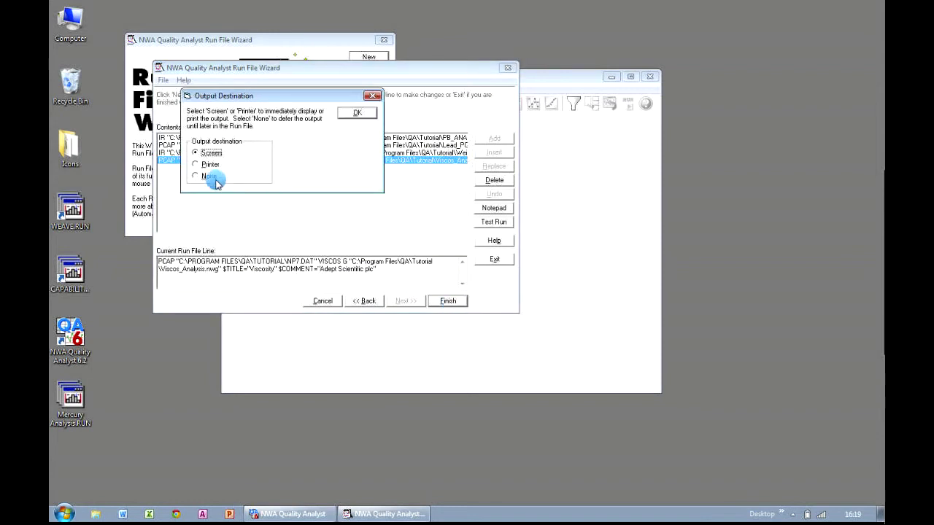
left_click(208, 177)
left_click(358, 114)
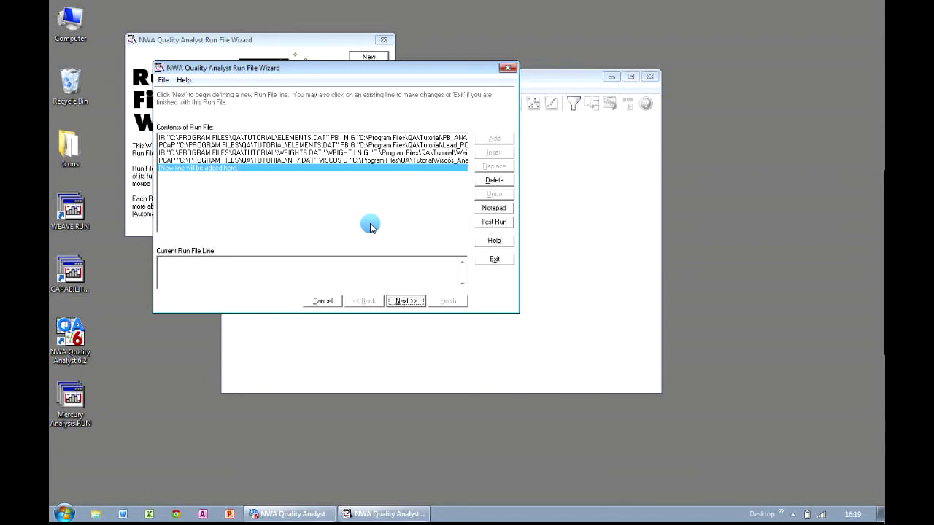
- Start a fifth run-file line that uses the Display Chart or Text output function
left_click(419, 306)
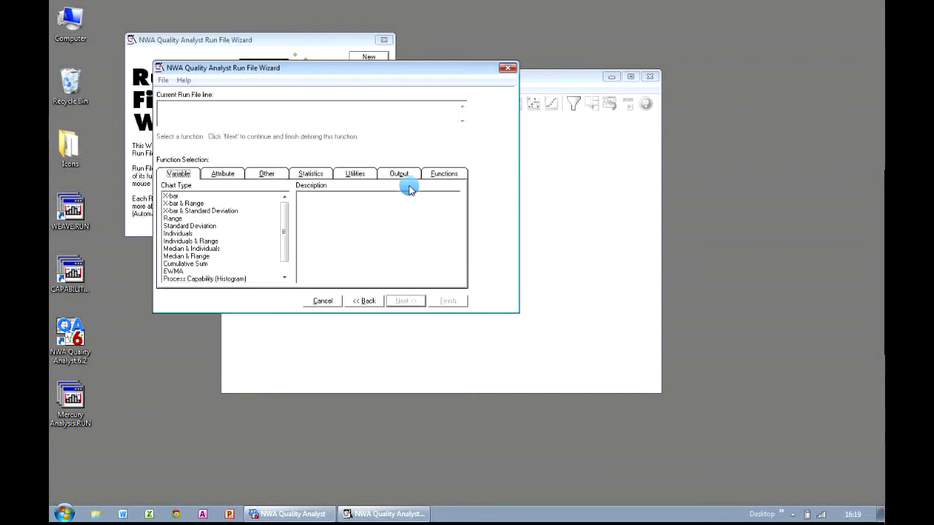
left_click(413, 177)
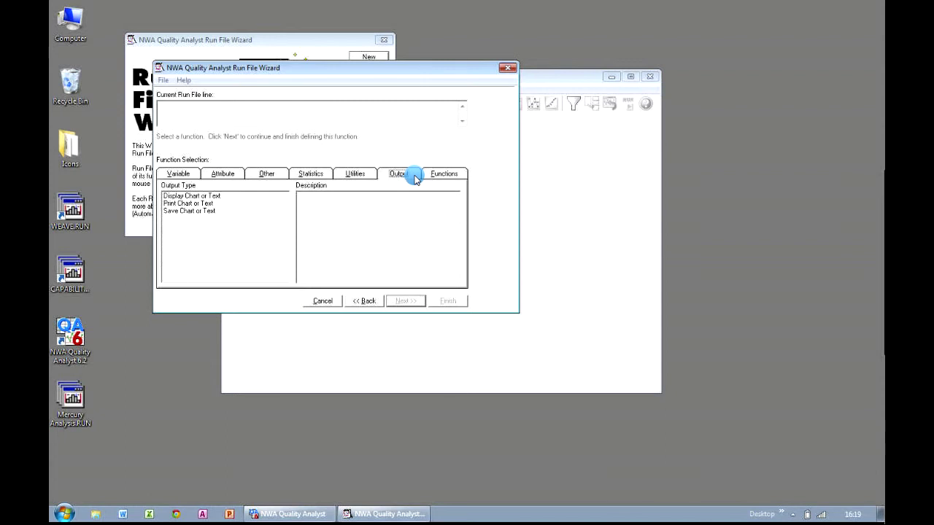
left_click(216, 197)
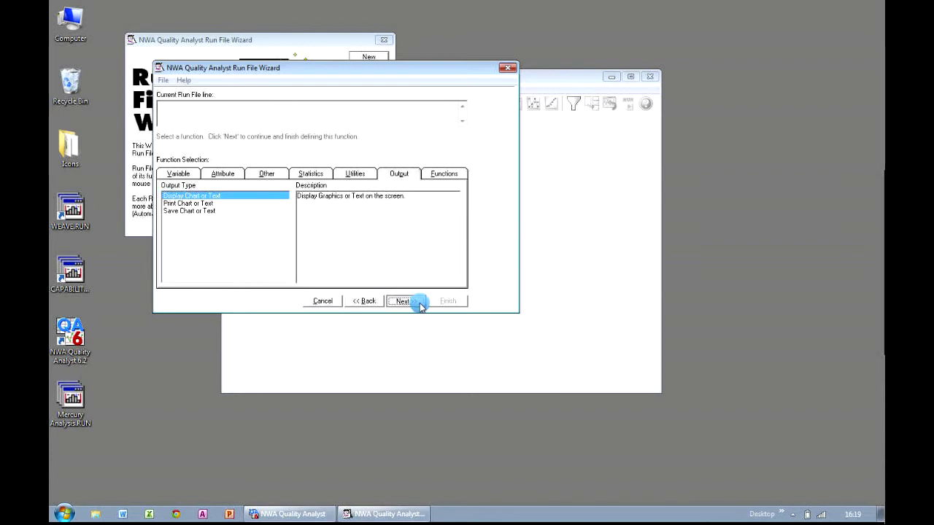
- Make the display line a chart Group with the 2x2 layout, then list the chart files
left_click(403, 301)
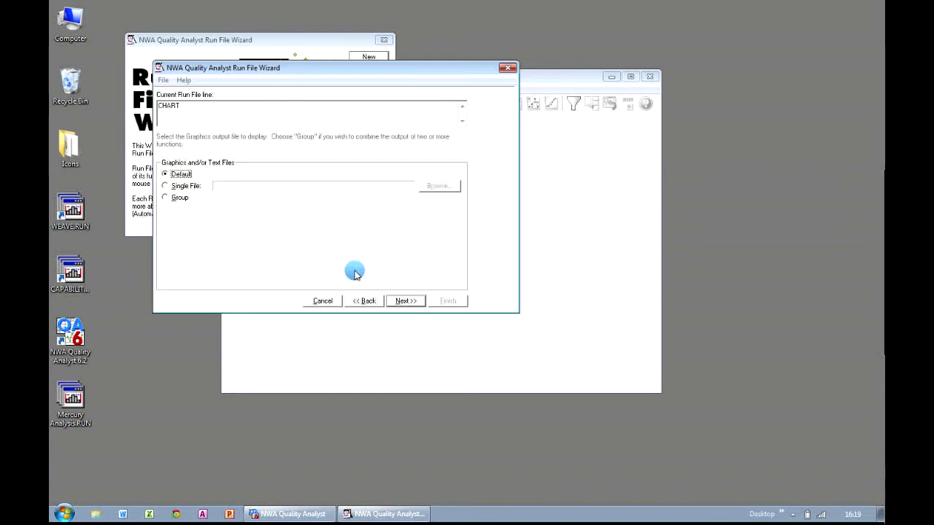
left_click(177, 200)
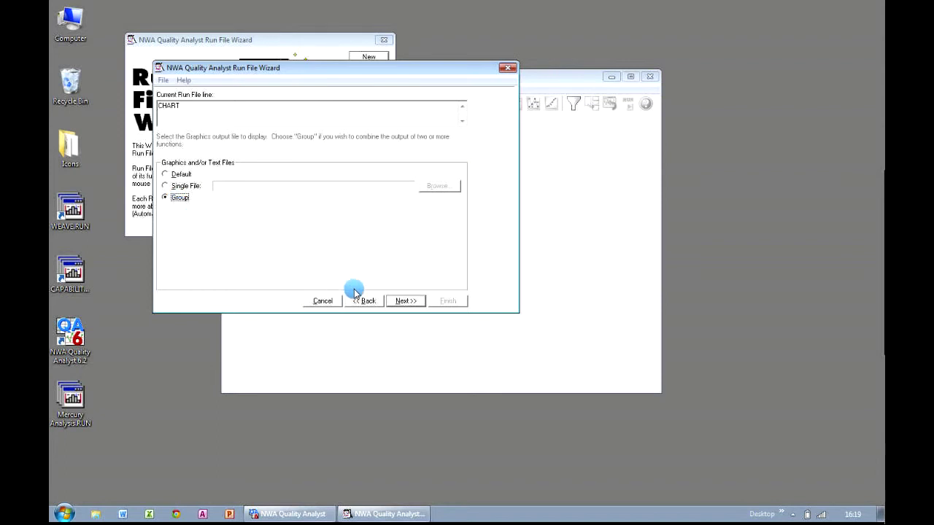
left_click(422, 303)
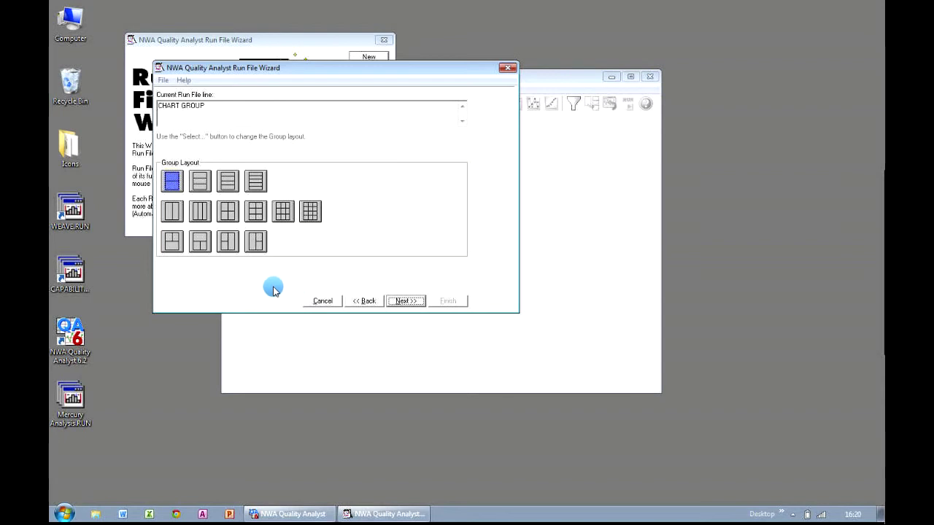
left_click(227, 217)
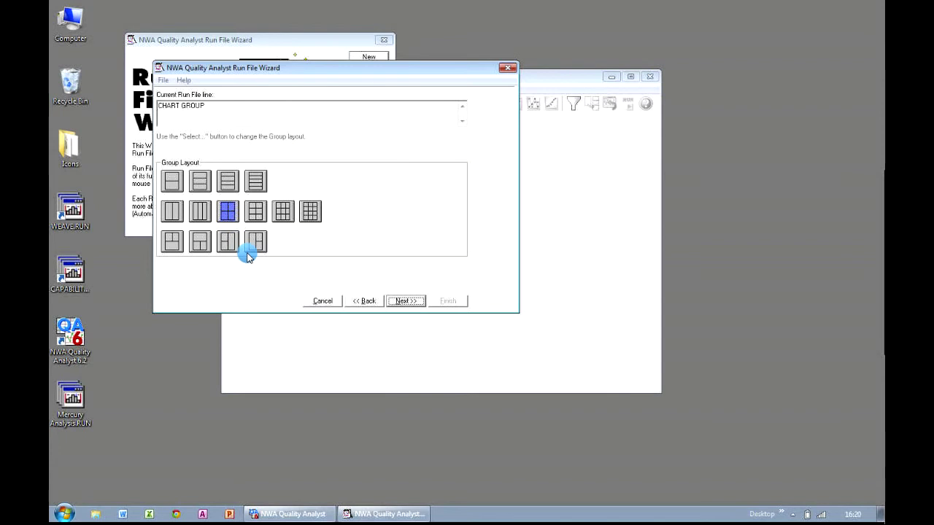
left_click(420, 305)
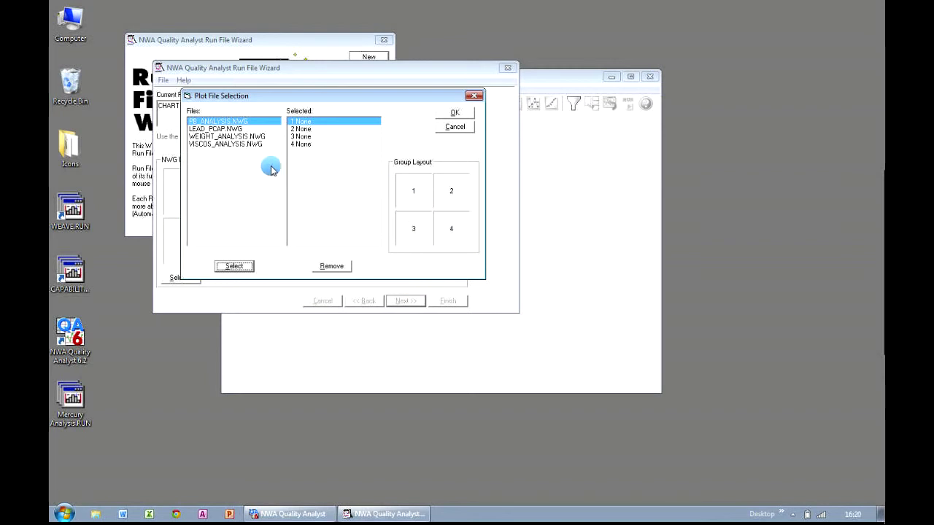
- Assign VISCOS_ANALYSIS, WEIGHT_ANALYSIS, PB_ANALYSIS and LEAD_PCAP .NWG files to panes 1–4 and confirm
double_click(234, 145)
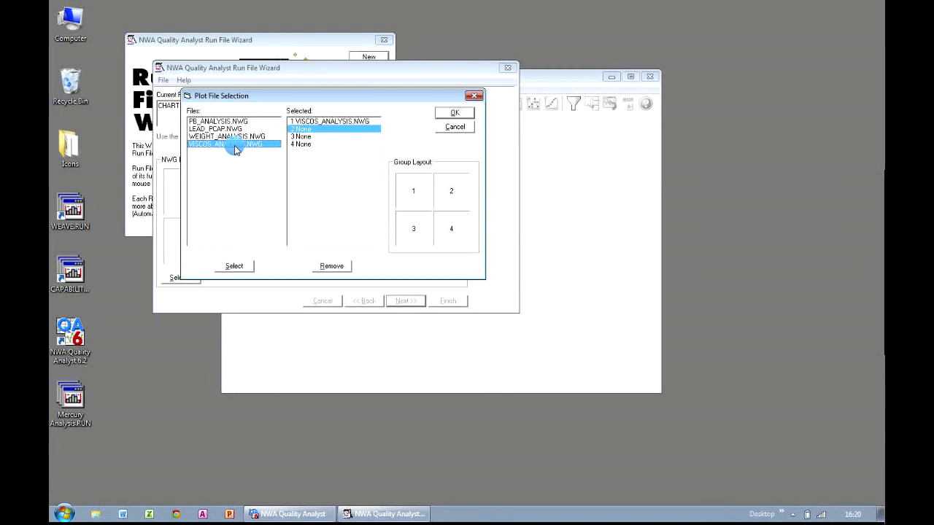
double_click(239, 137)
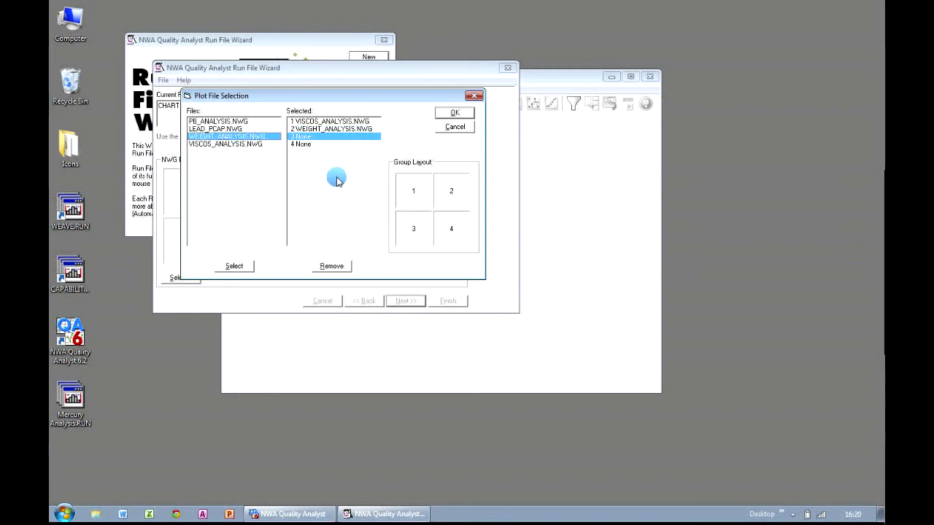
double_click(229, 123)
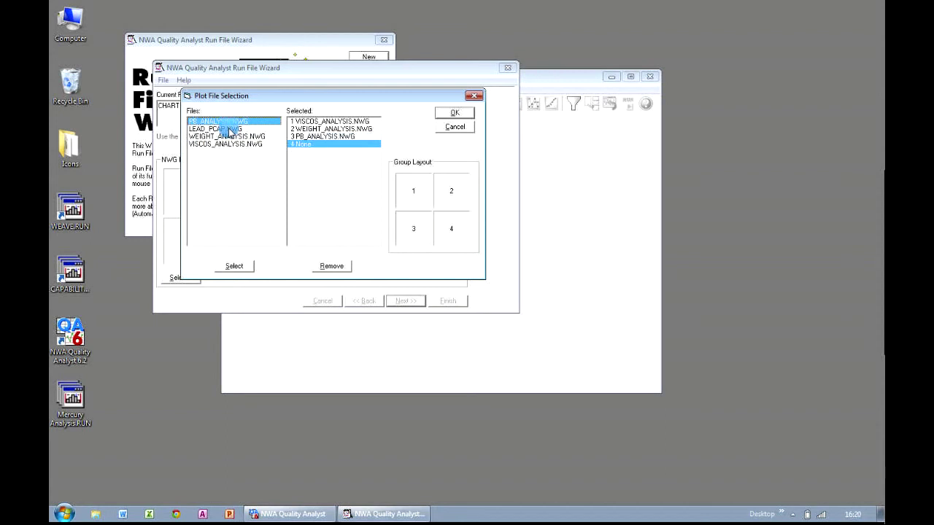
left_click(230, 132)
double_click(230, 132)
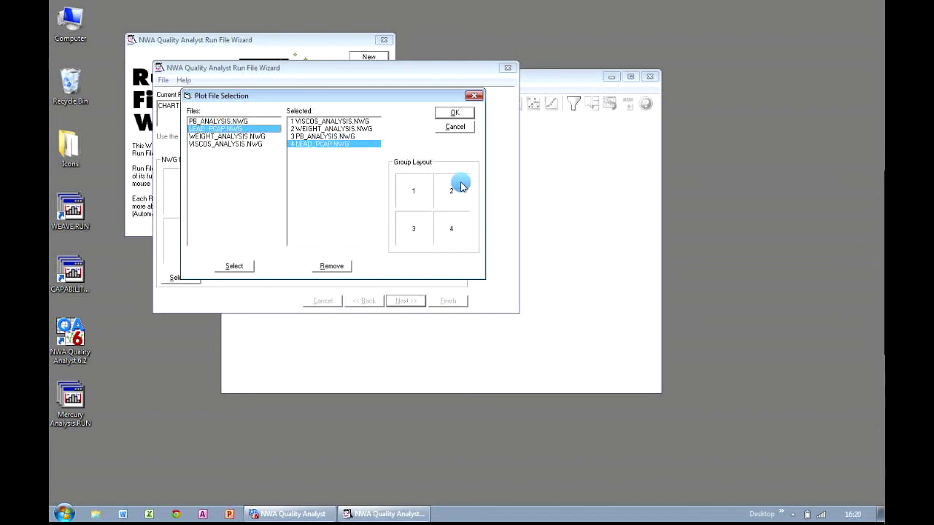
left_click(470, 114)
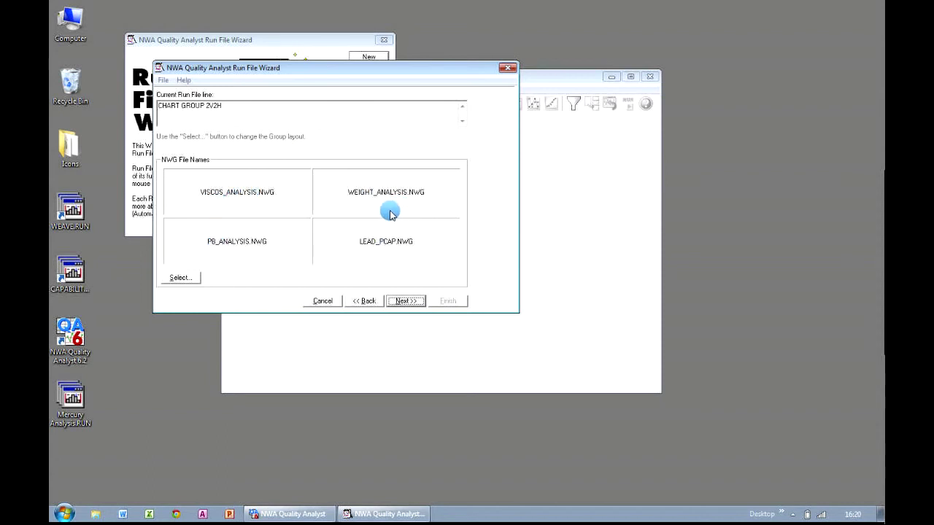
- Finish the CHART GROUP 2V2H line, leaving delay, print and save options unchecked
left_click(404, 301)
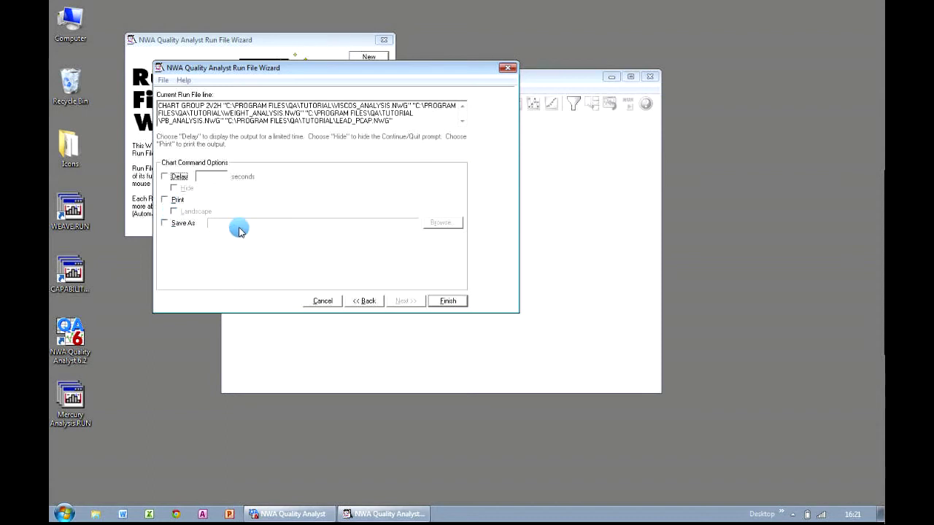
left_click(462, 305)
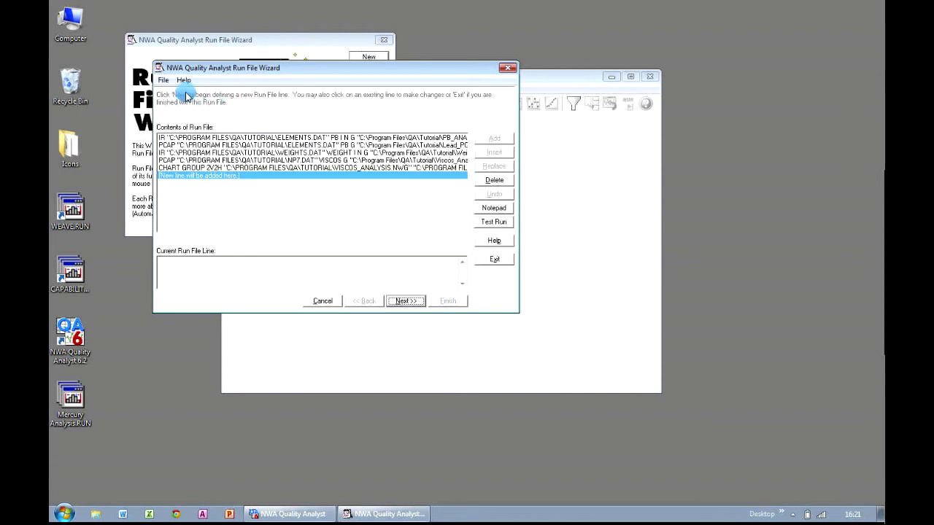
- Save the run file to the Desktop as 'Grouped Charts' and exit the Run File Wizard
left_click(162, 82)
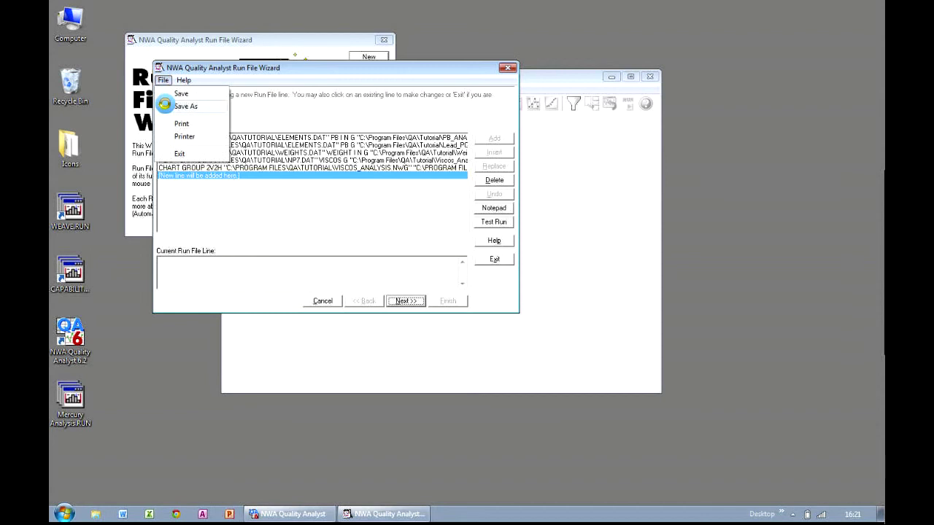
left_click(163, 104)
left_click(204, 170)
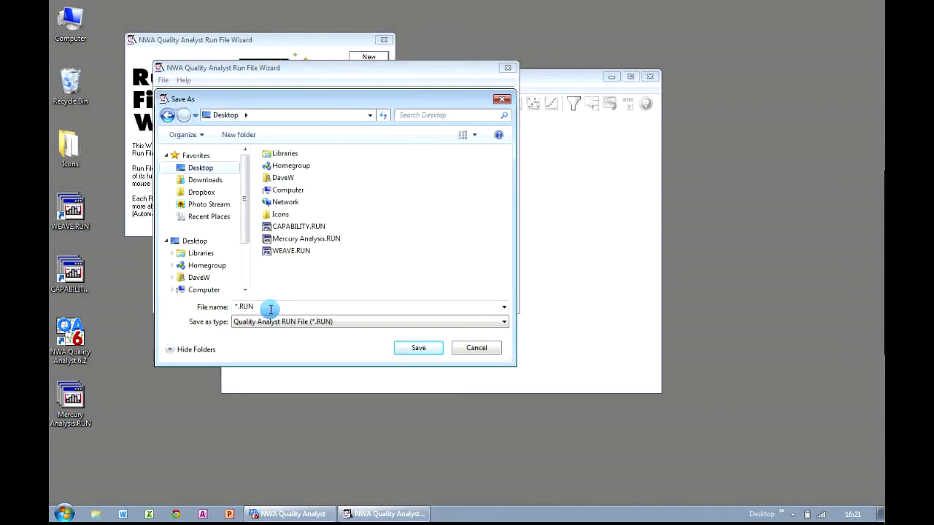
type("Grouped")
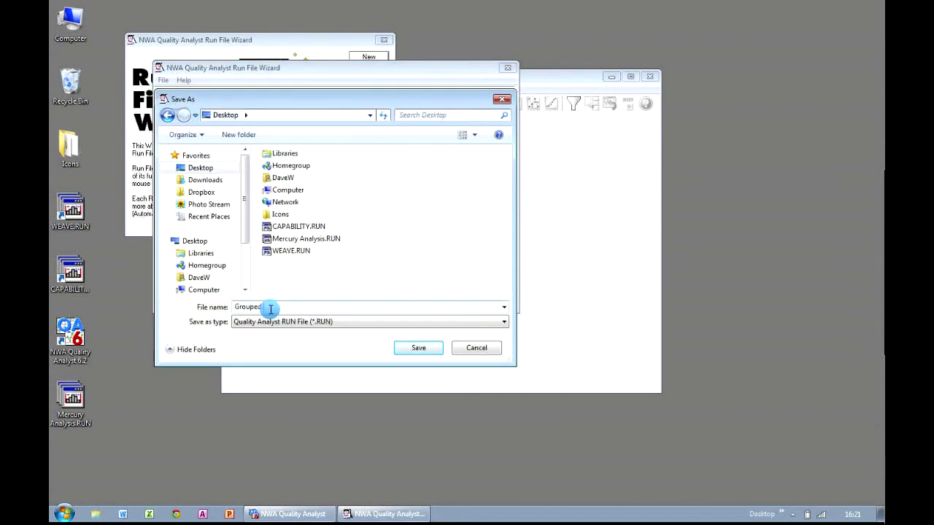
type(" Charts")
left_click(433, 355)
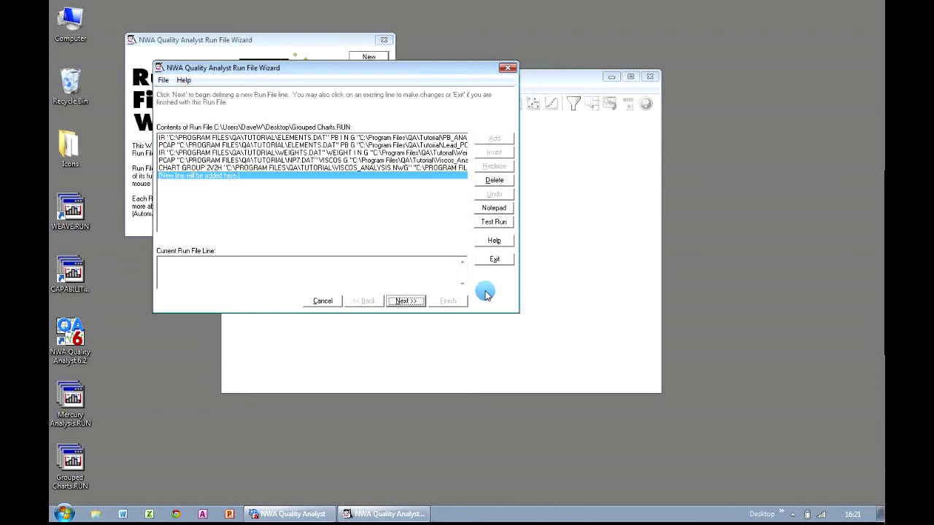
left_click(504, 263)
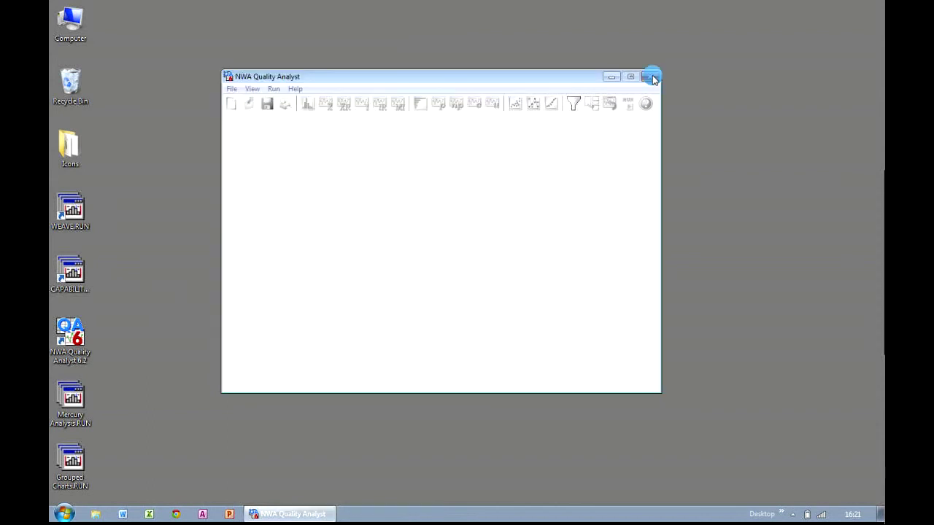
- Close the empty Quality Analyst window and launch Grouped Charts.RUN from the desktop
left_click(652, 77)
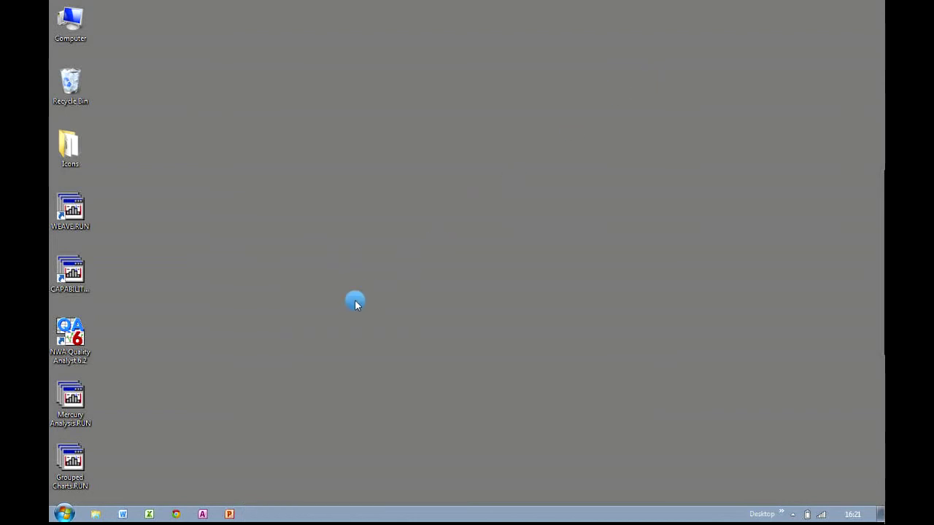
double_click(80, 469)
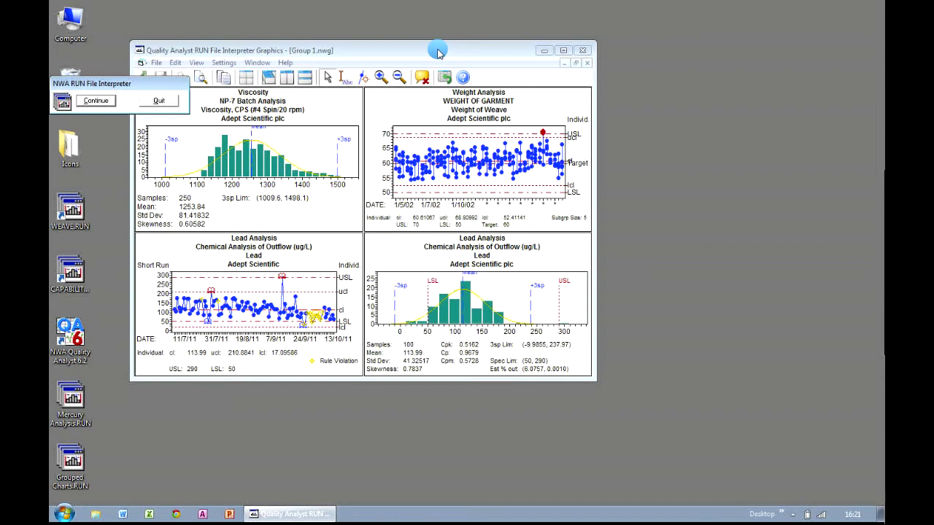
- Maximize the grouped charts window and turn on the point-detail inspection tool
double_click(438, 51)
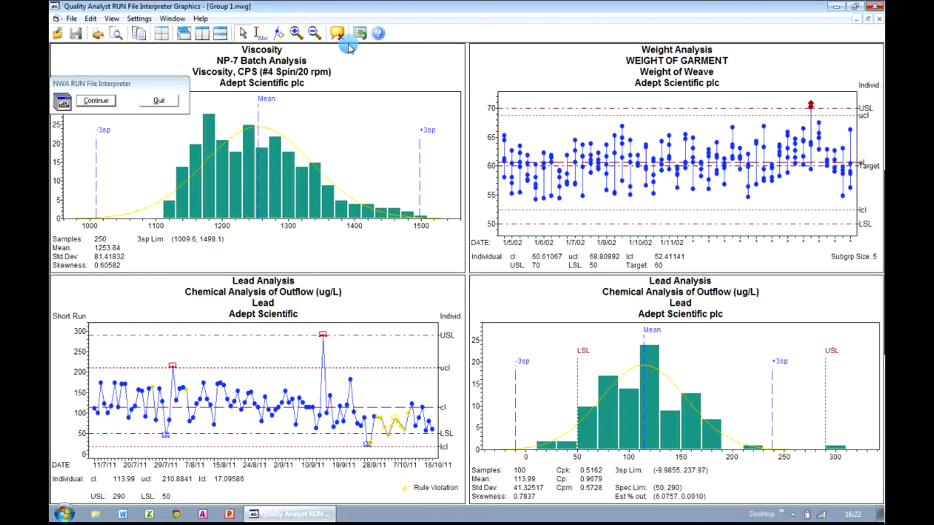
left_click(280, 32)
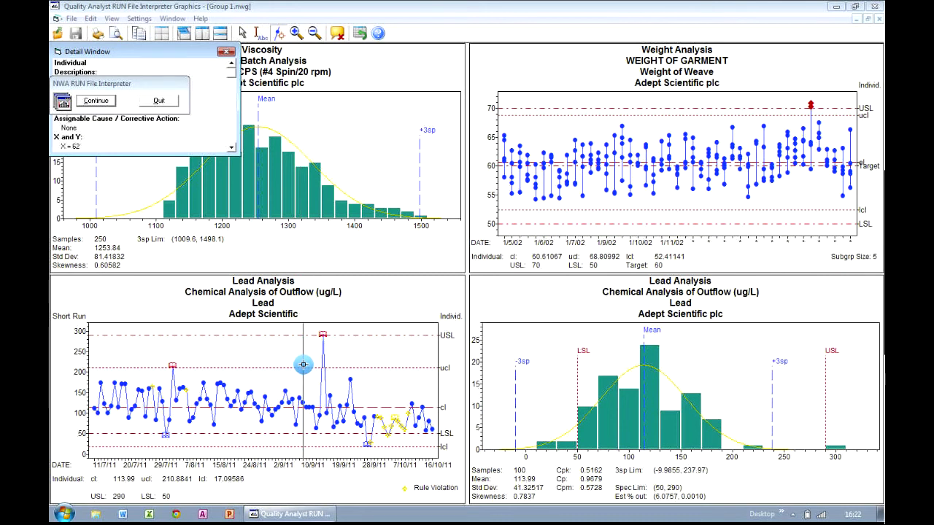
left_click_drag(191, 51, 393, 99)
- Inspect Lead chart points (peak, ROW 25, ROW 87) and Weight chart points, then close the detail window
left_click(332, 325)
left_click(322, 334)
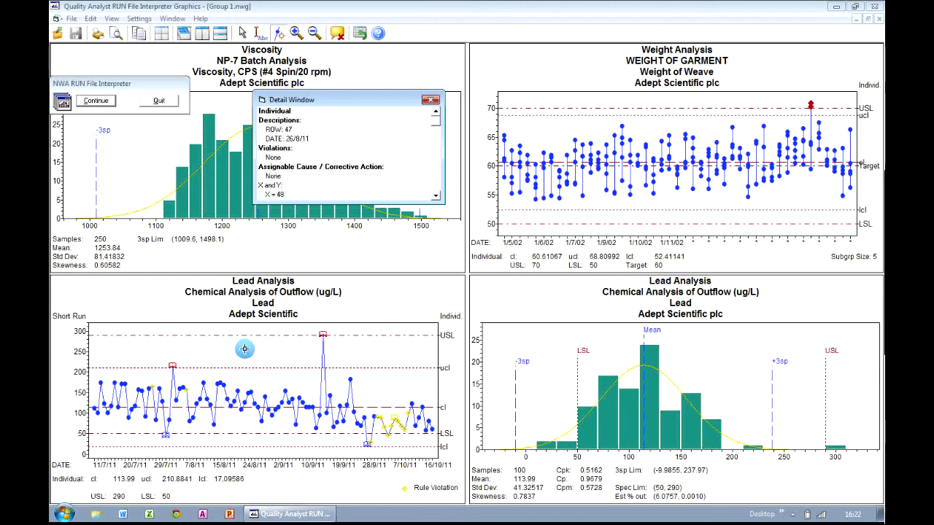
left_click(174, 366)
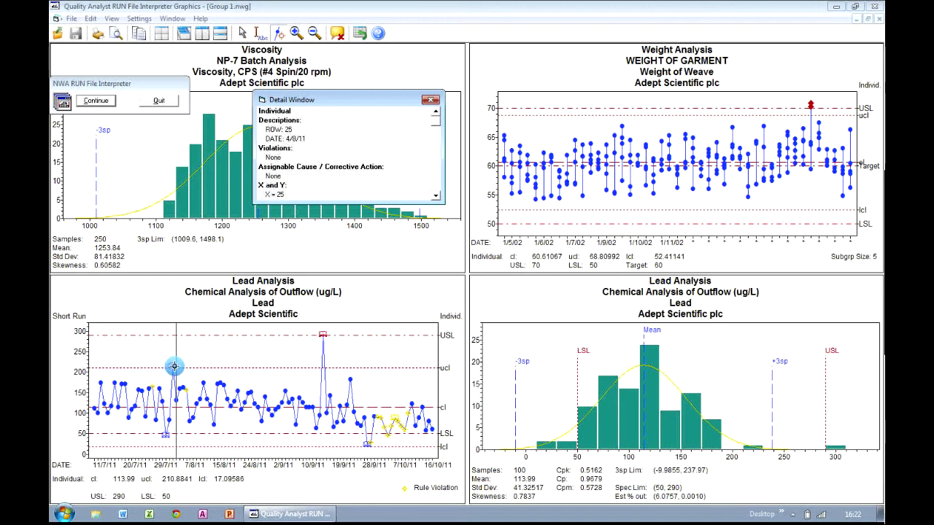
left_click_drag(378, 406, 400, 418)
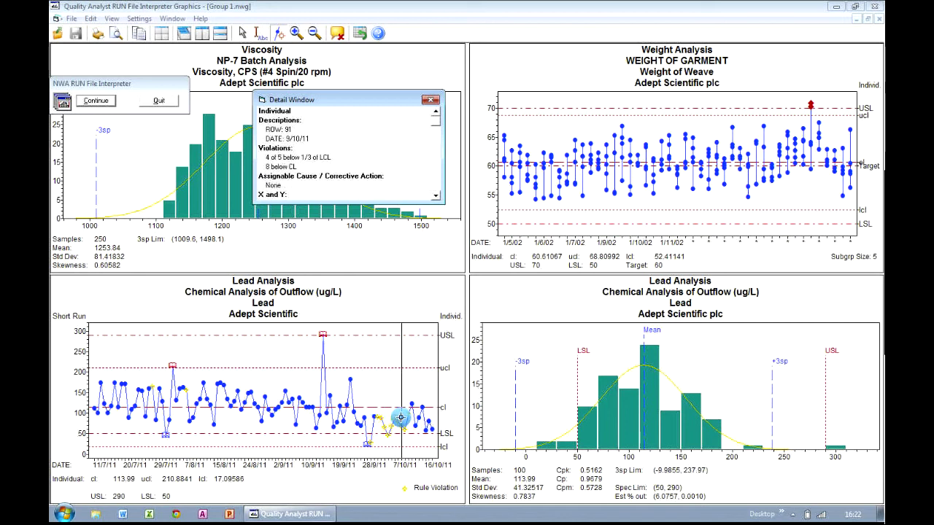
left_click_drag(581, 170, 813, 133)
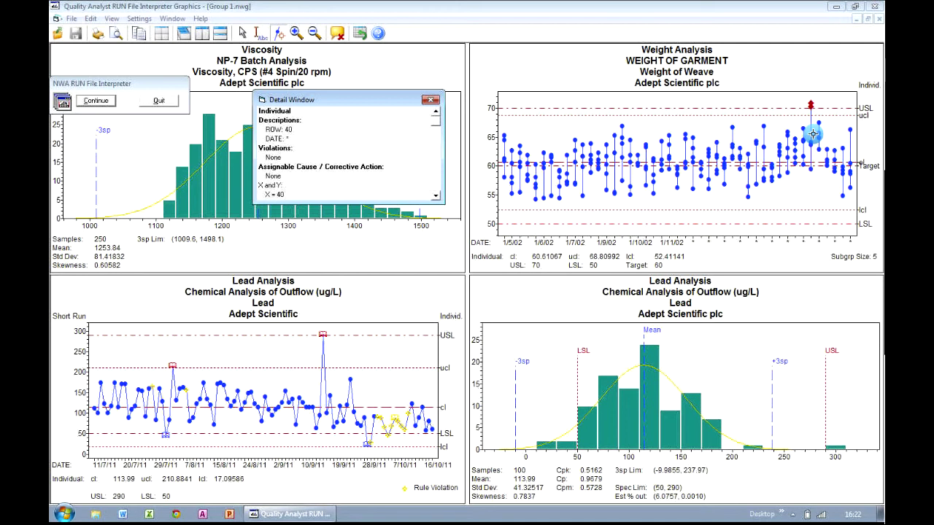
left_click_drag(813, 134, 813, 133)
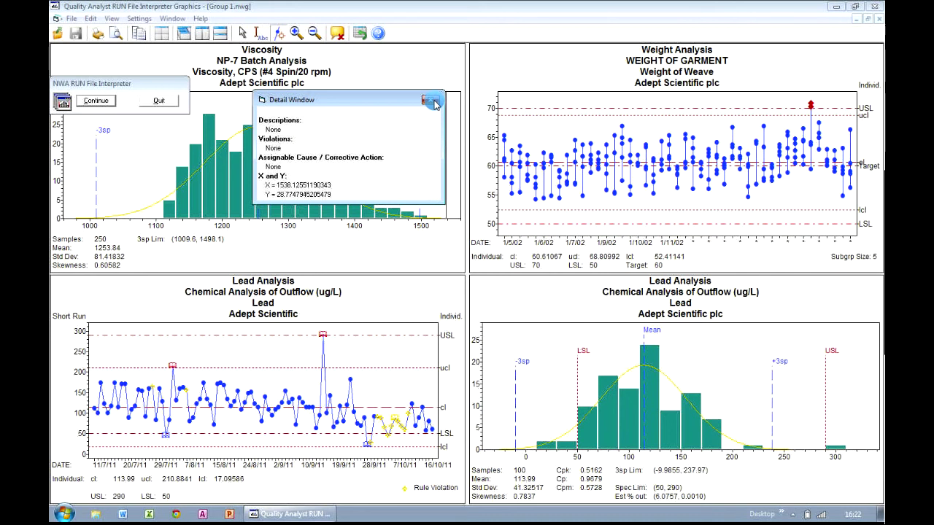
left_click(430, 99)
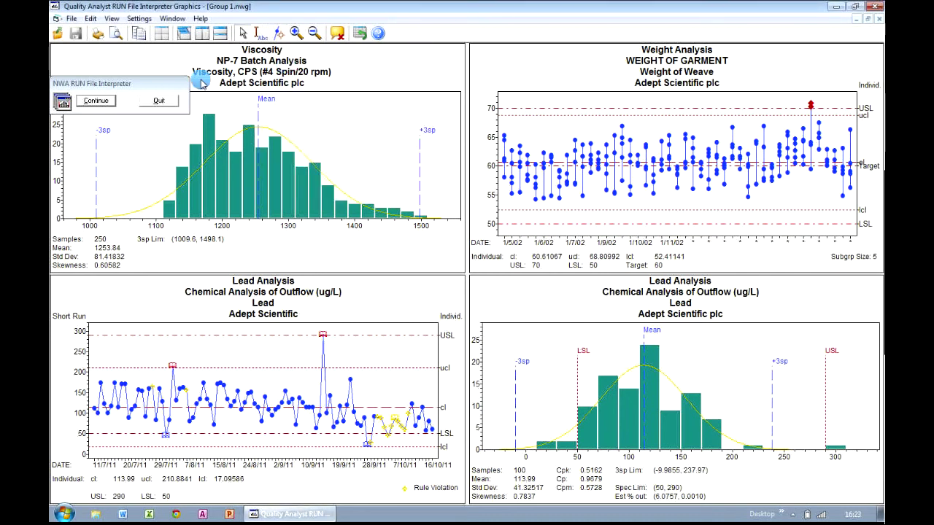
- Let the run finish, rerun Grouped Charts.RUN and quit it, then select CAPABILITY.RUN
left_click(98, 103)
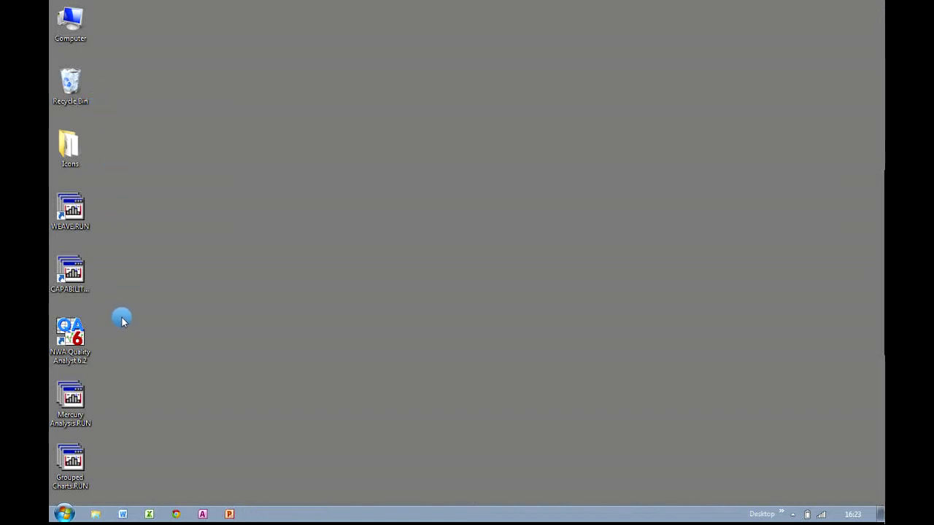
double_click(70, 461)
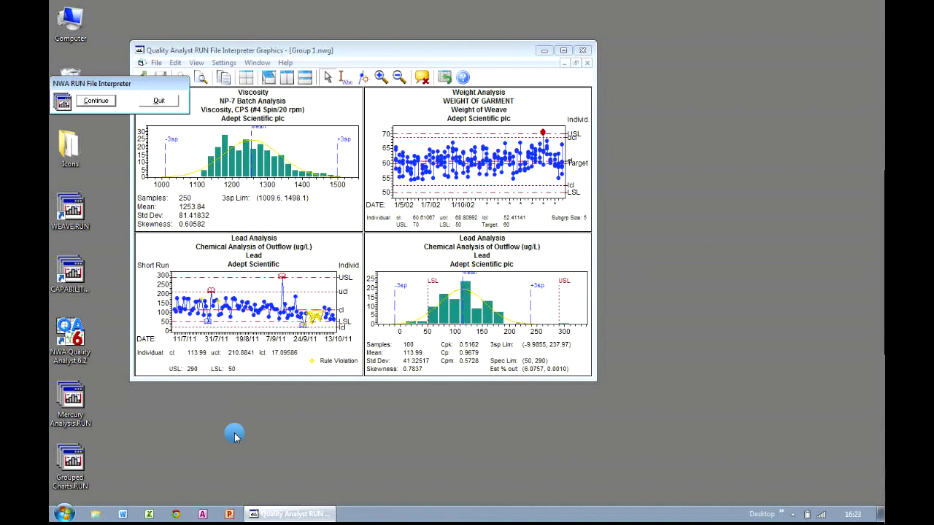
left_click(161, 101)
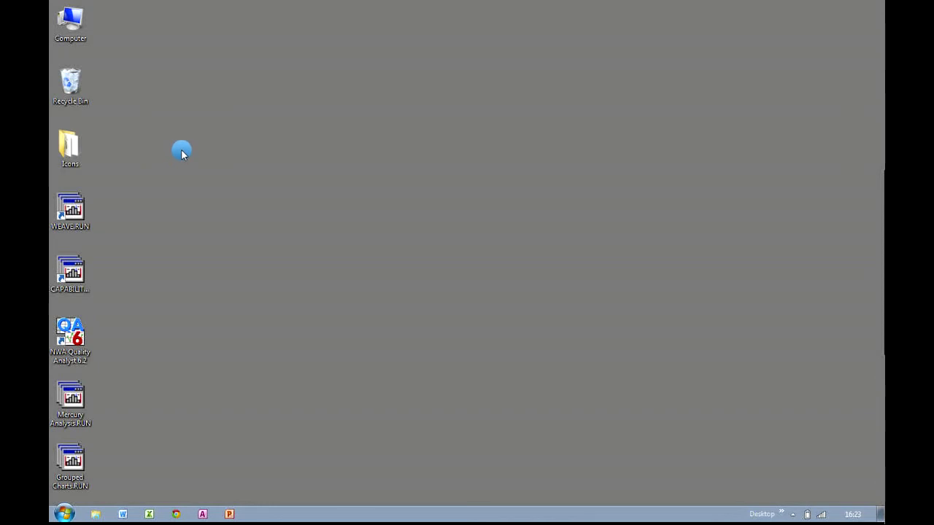
left_click(79, 276)
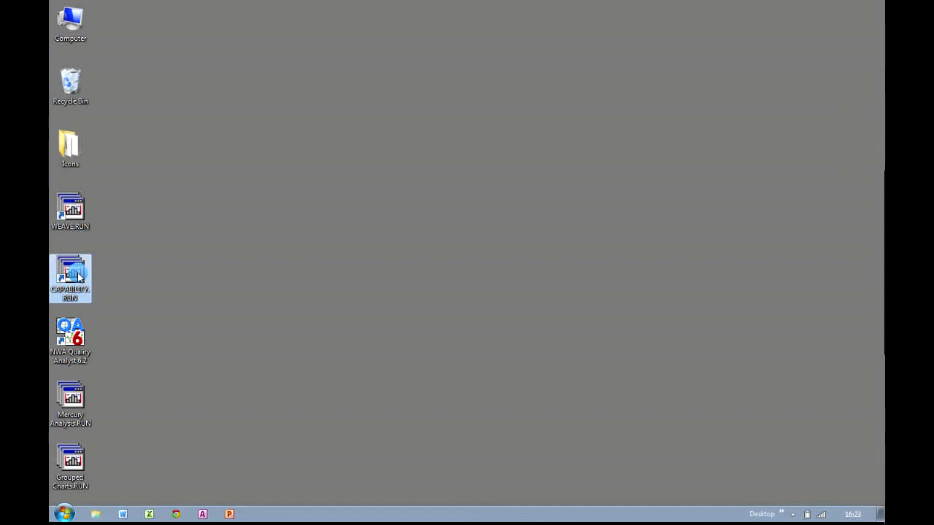
- Run CAPABILITY.RUN through the July, August, September and Third Quarter charts to the grouped display, then quit
double_click(79, 276)
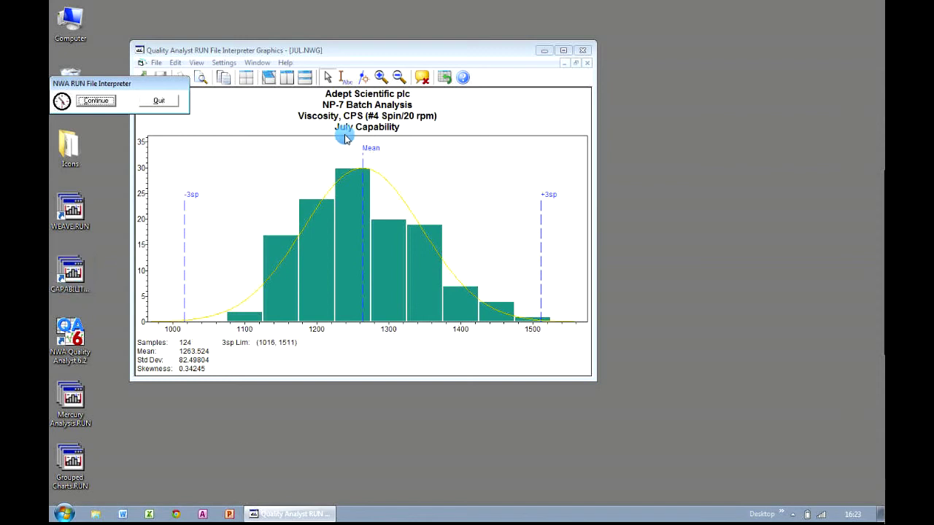
left_click(91, 101)
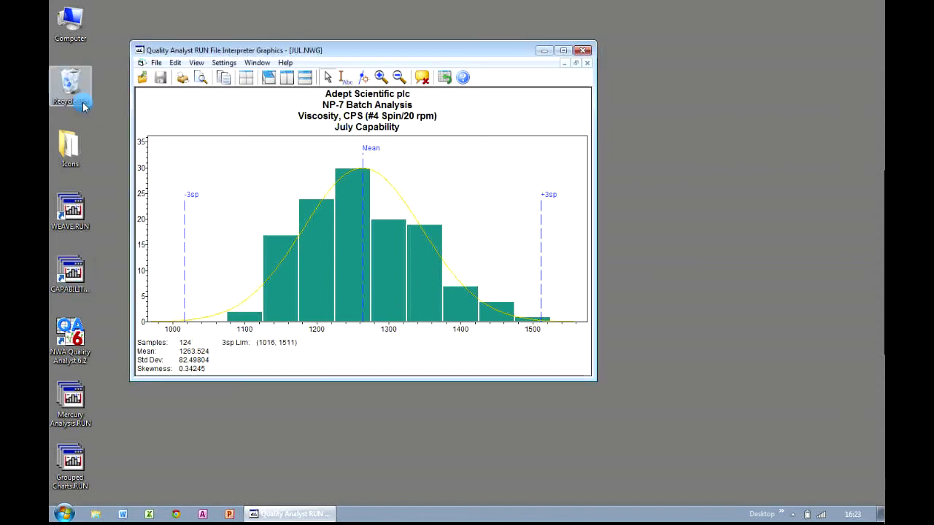
left_click(109, 101)
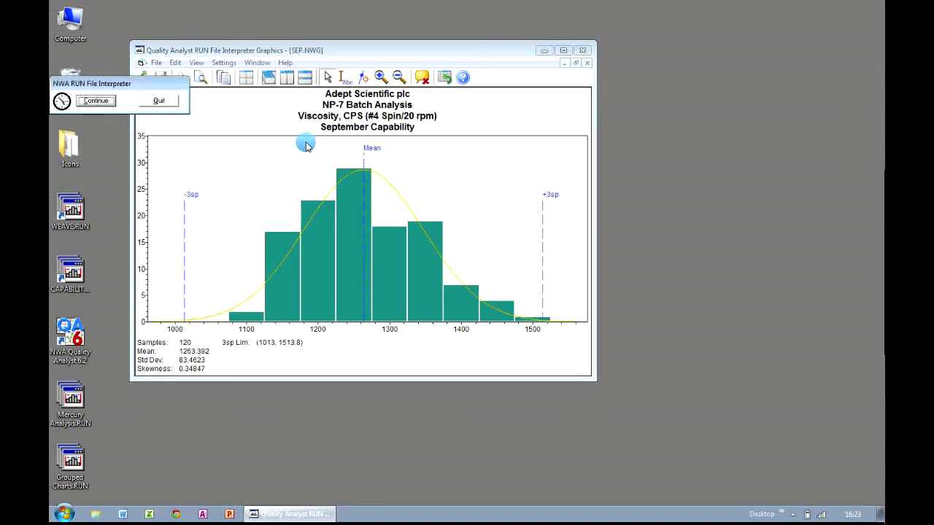
left_click(95, 101)
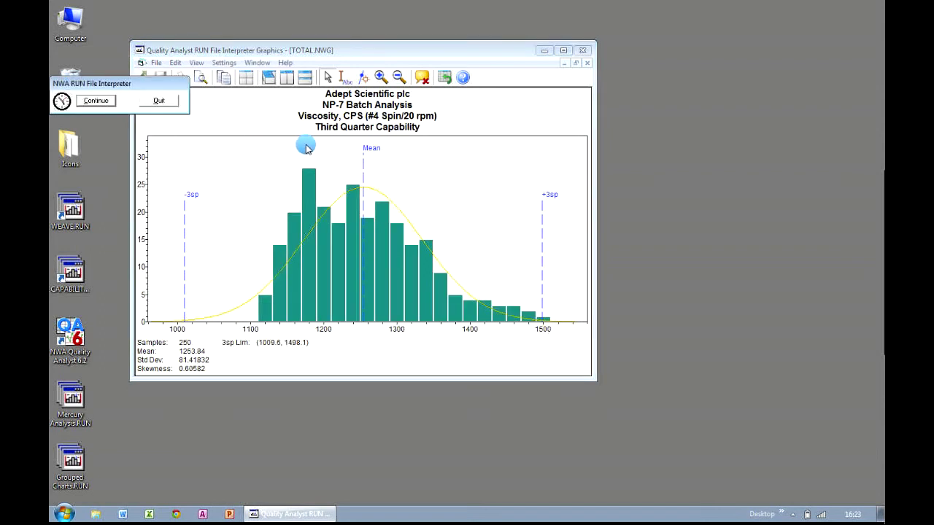
left_click(104, 101)
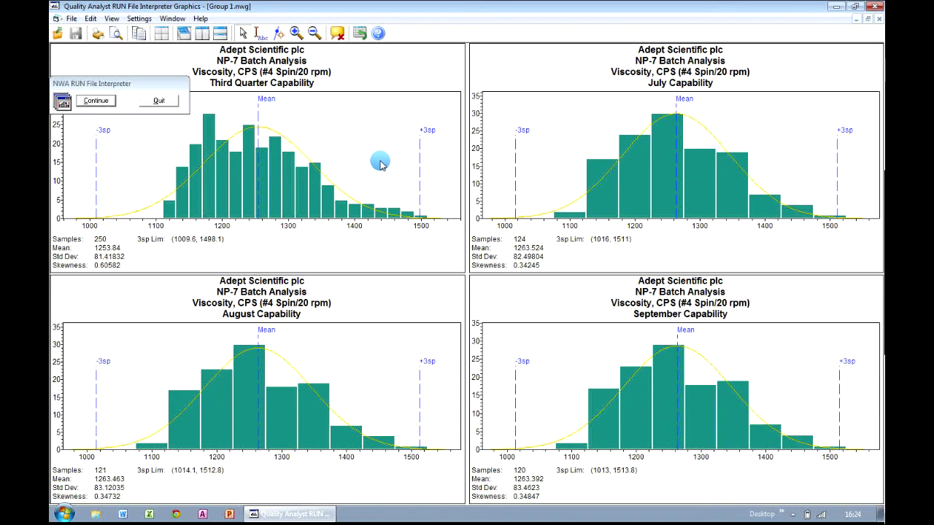
left_click(162, 100)
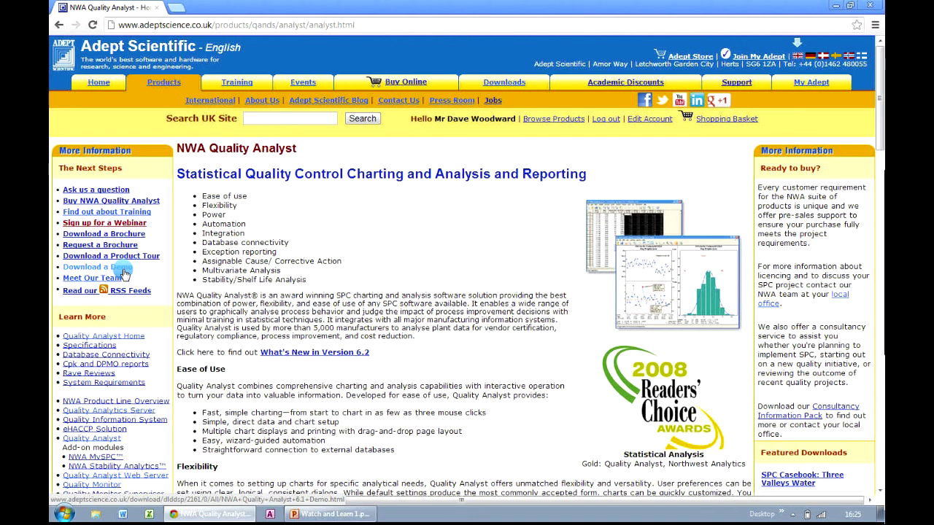
- Start the PowerPoint slide show from the current Contact Us slide
left_click(321, 515)
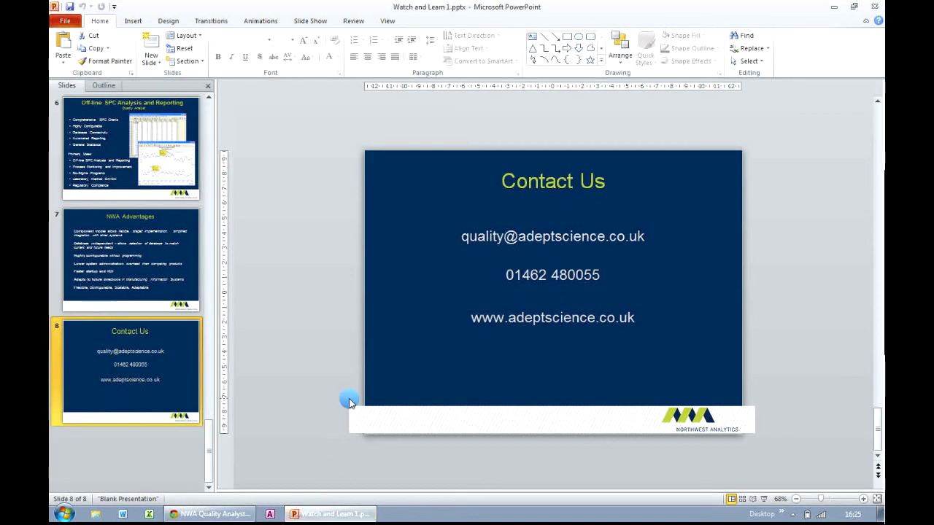